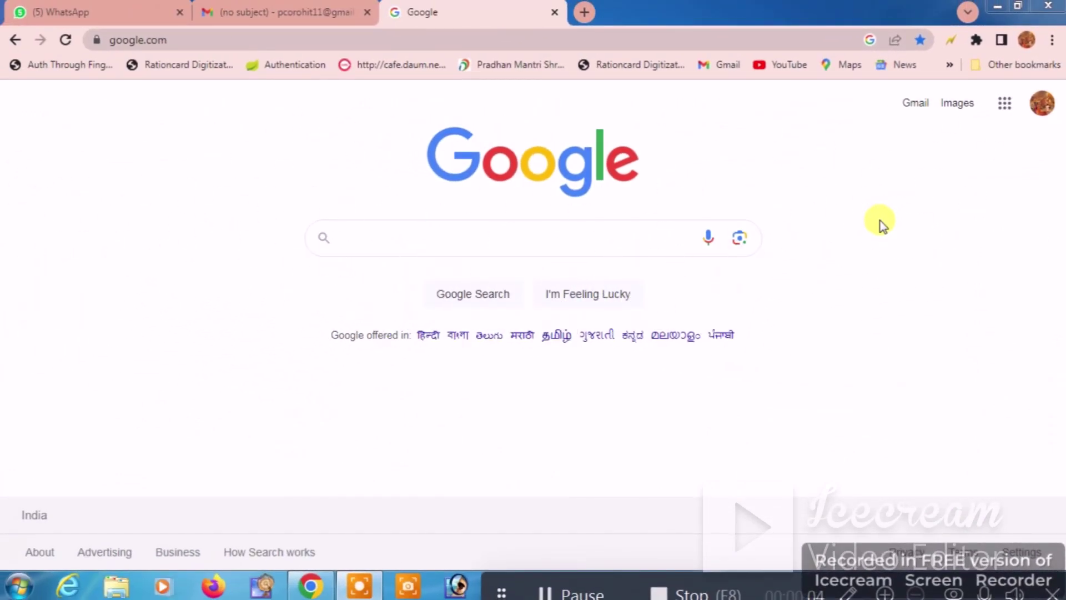
# Step: Search Google for 'pm kisan samman nidhi' and open pmkisan.gov.in down to its Farmers Corner
pyautogui.click(509, 229)
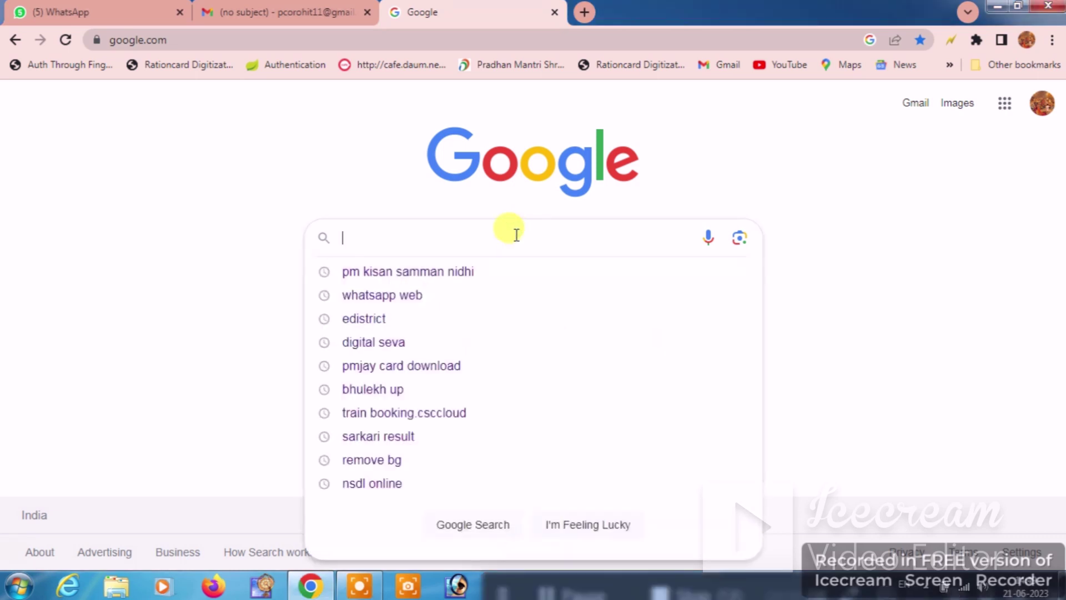
pyautogui.click(501, 272)
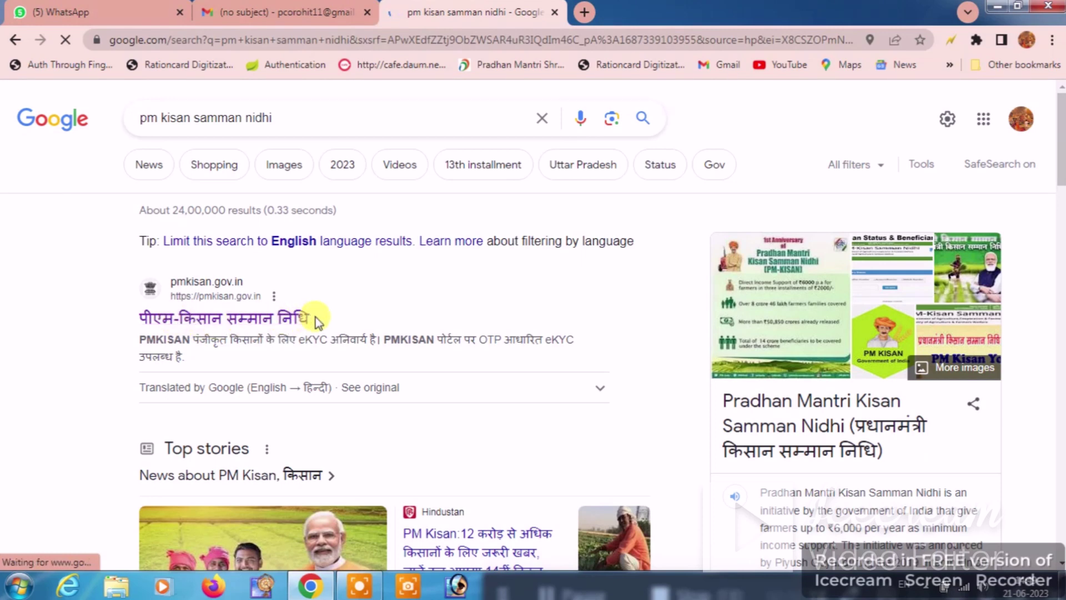
pyautogui.click(267, 321)
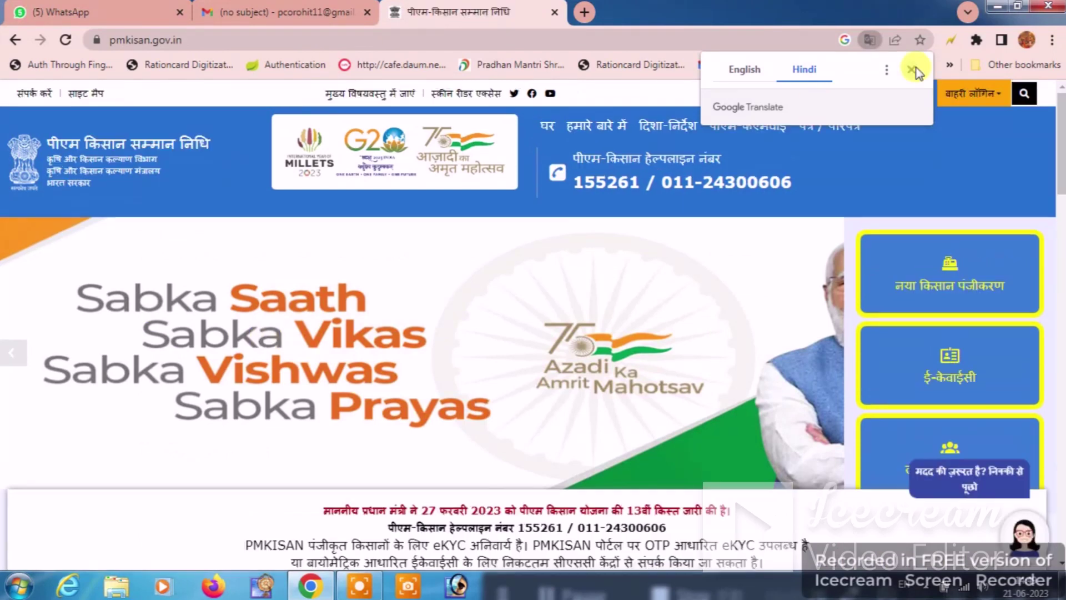
pyautogui.click(911, 68)
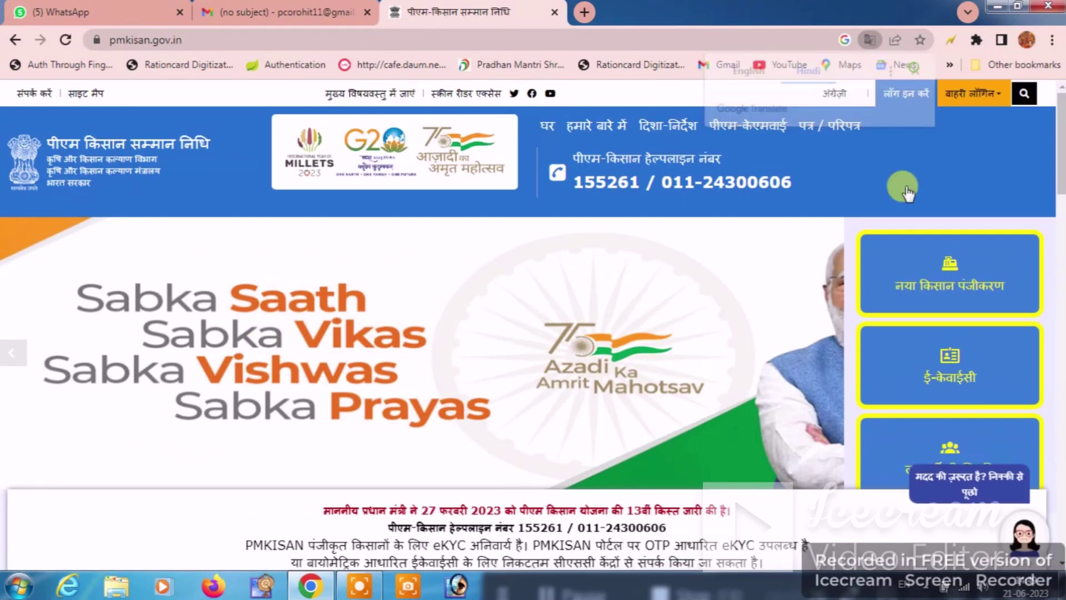
pyautogui.scroll(-10, 709, 279)
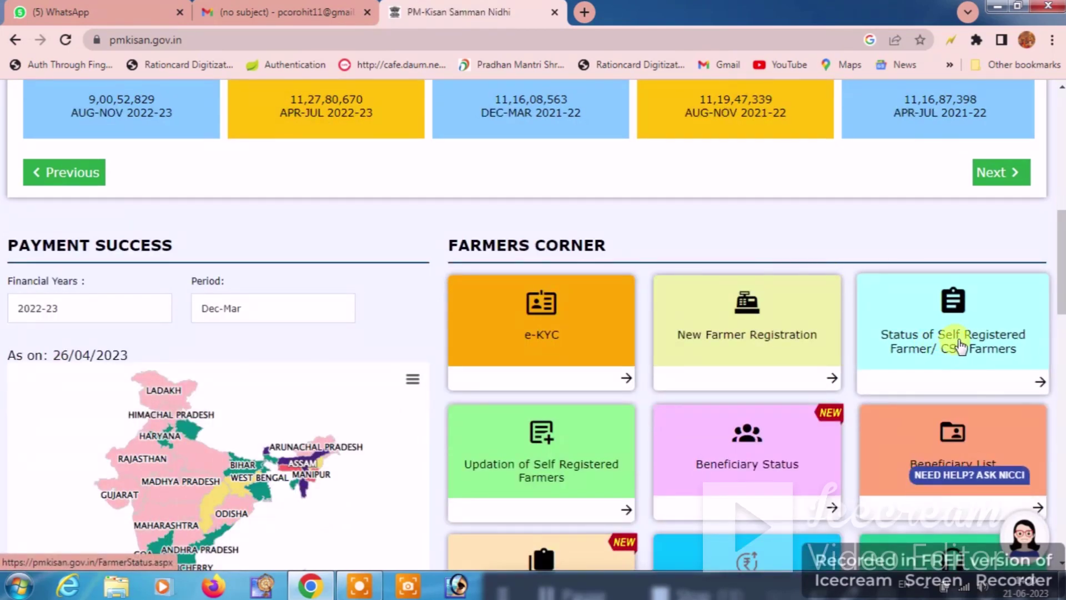
# Step: Look up the self-registered farmer's status by Aadhaar number and captcha
pyautogui.click(958, 345)
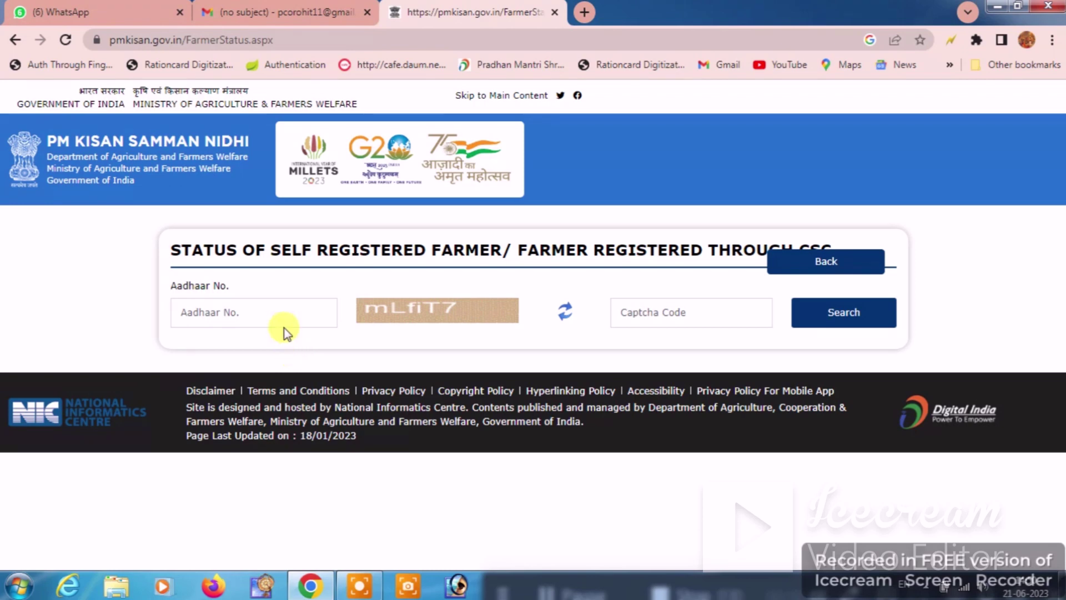
pyautogui.click(647, 320)
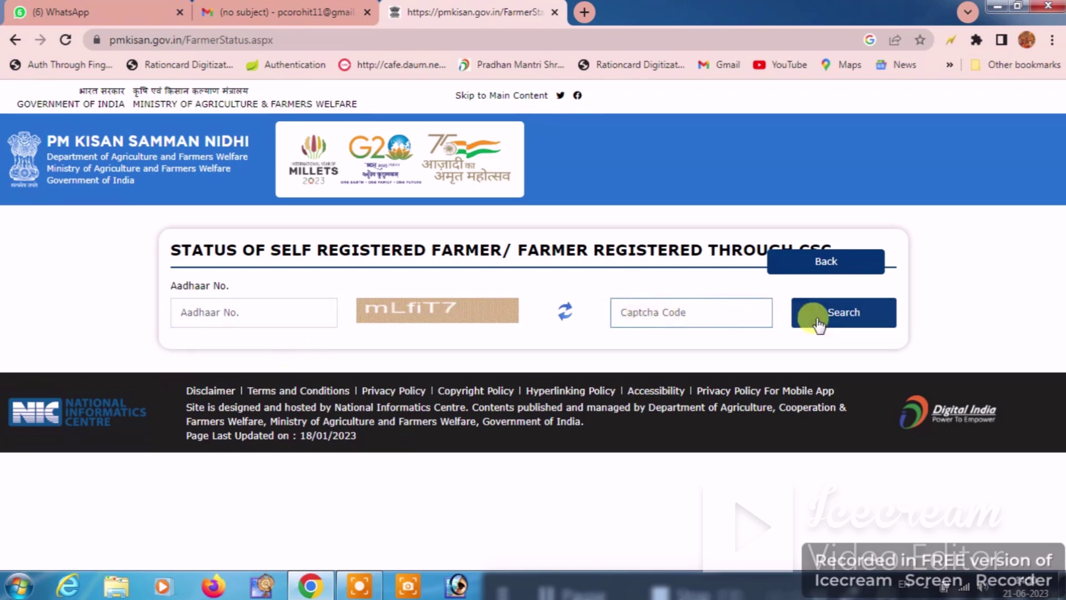
pyautogui.click(838, 309)
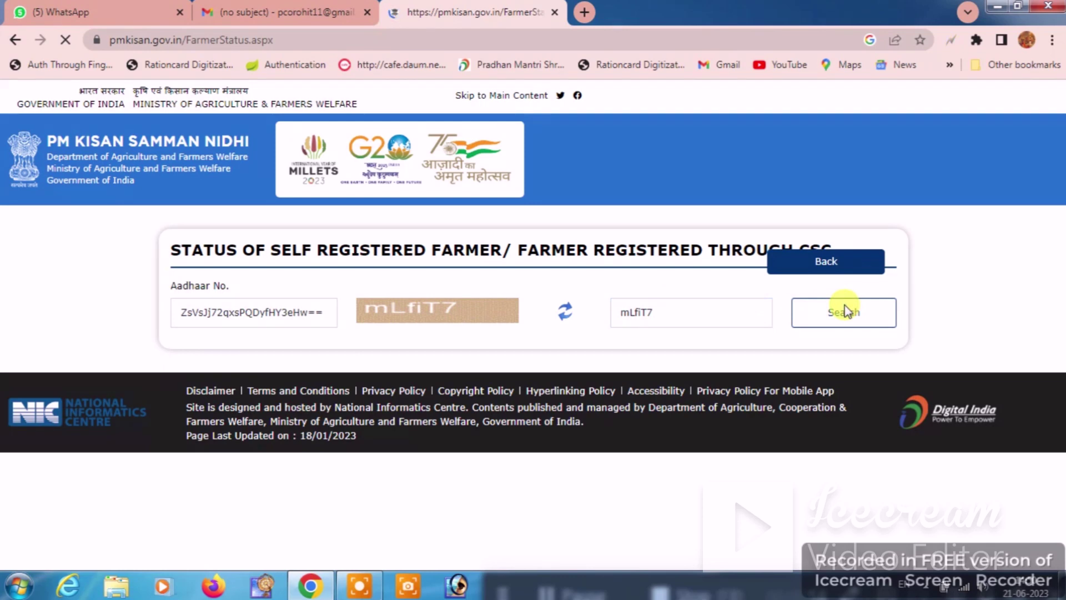
pyautogui.scroll(-2, 706, 406)
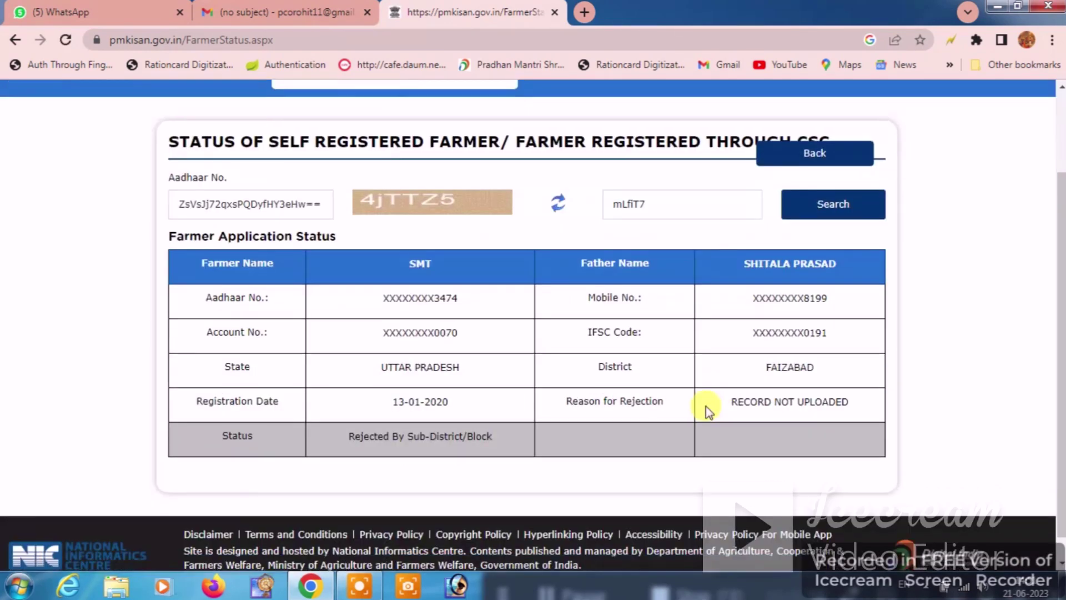
# Step: Highlight the rejection reason: Rejected By Sub-District/Block, RECORD NOT UPLOADED
pyautogui.moveTo(565, 375); pyautogui.dragTo(664, 376)
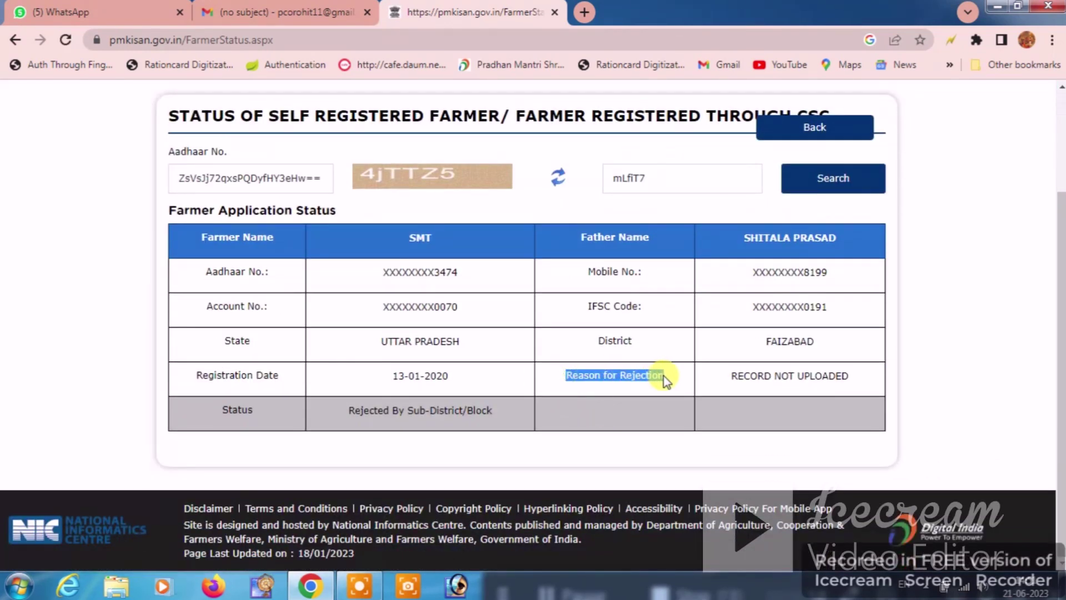
pyautogui.moveTo(728, 376); pyautogui.dragTo(855, 382)
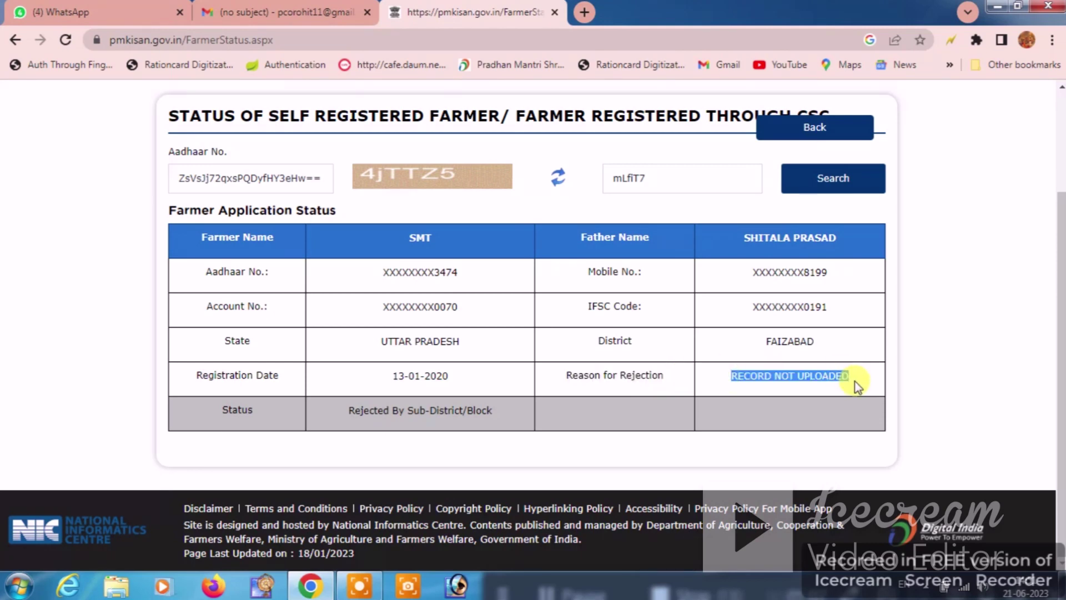
pyautogui.moveTo(564, 374); pyautogui.dragTo(852, 361)
pyautogui.click(720, 378)
# Step: Return to the PM-Kisan homepage and choose CSC Login under External Logins
pyautogui.click(786, 133)
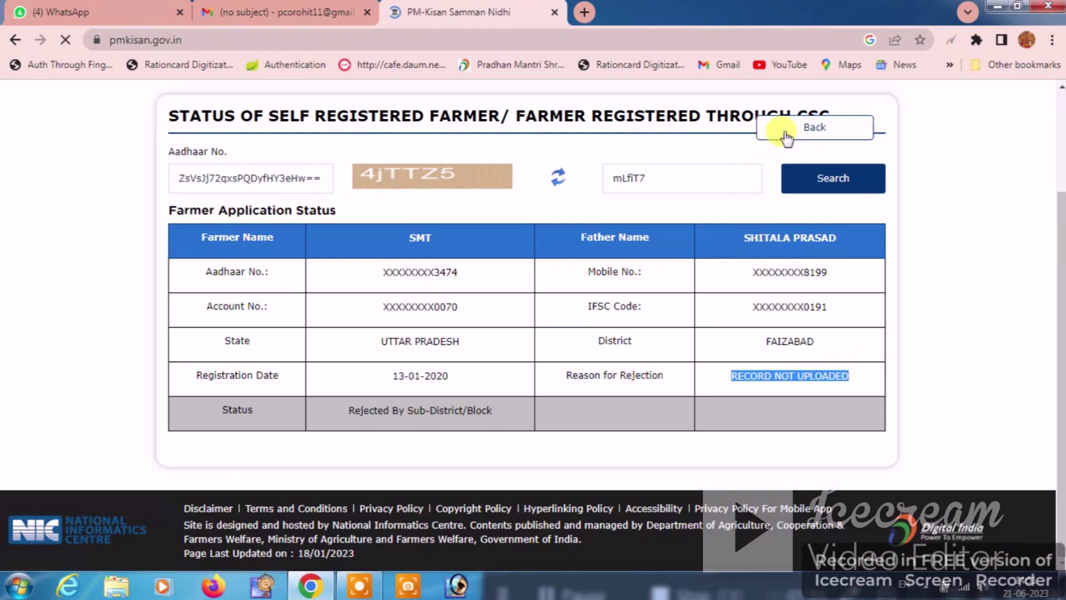
pyautogui.scroll(-12, 638, 317)
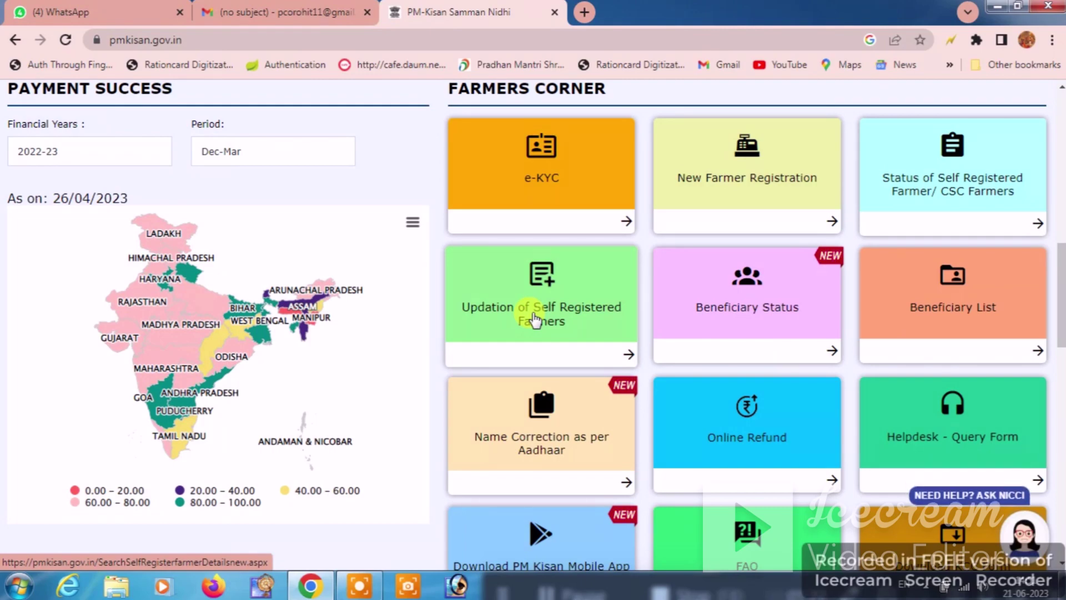
pyautogui.scroll(8, 534, 320)
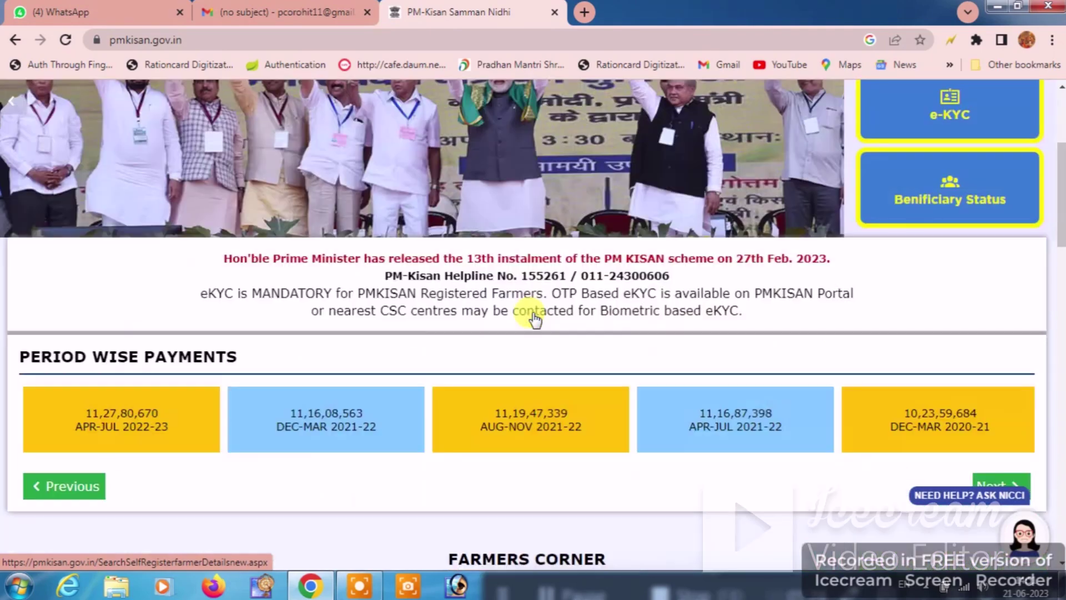
pyautogui.scroll(4, 534, 320)
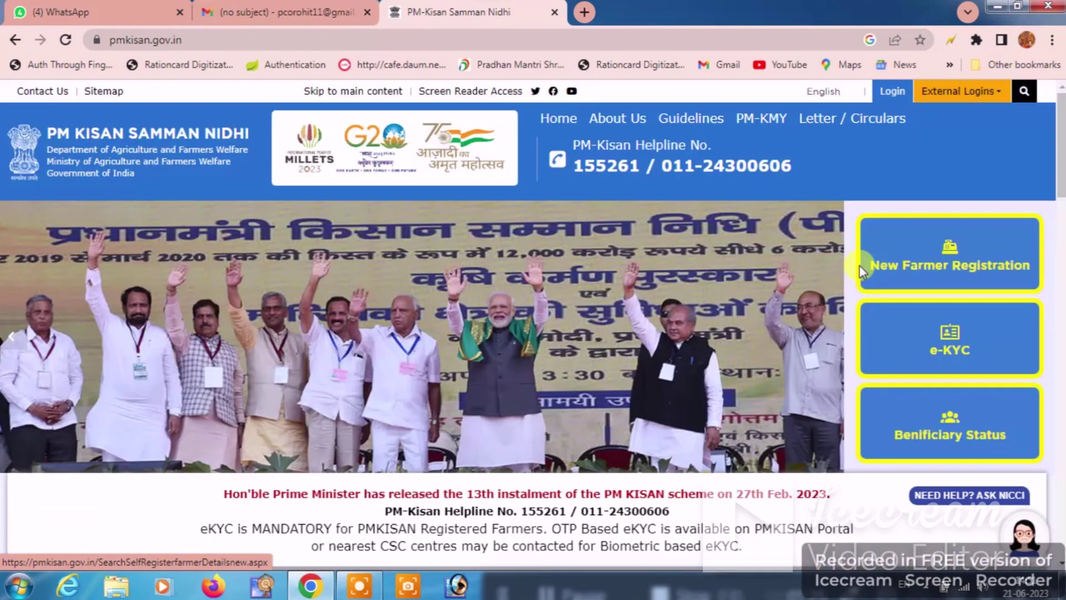
pyautogui.click(950, 95)
pyautogui.click(944, 115)
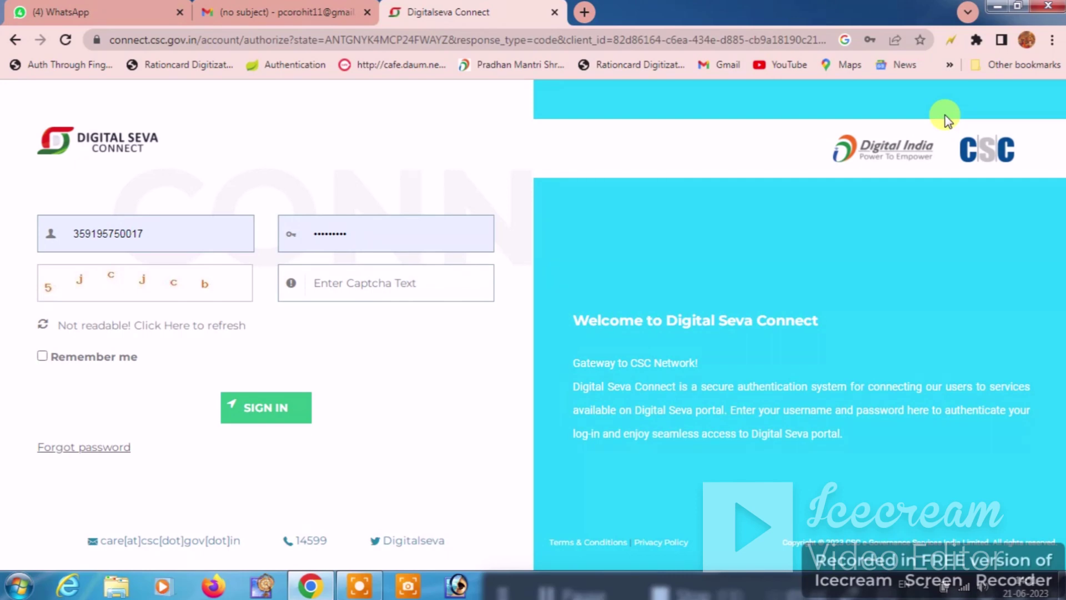
# Step: Sign in to Digital Seva Connect with the captcha and open Edit Farmer Detail
pyautogui.click(373, 287)
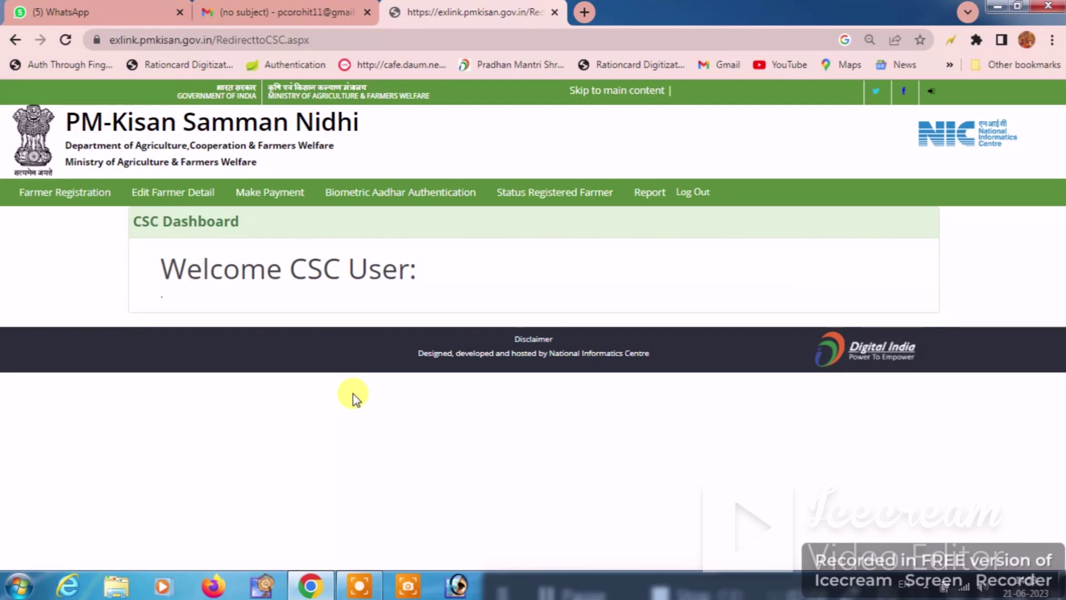
pyautogui.click(193, 200)
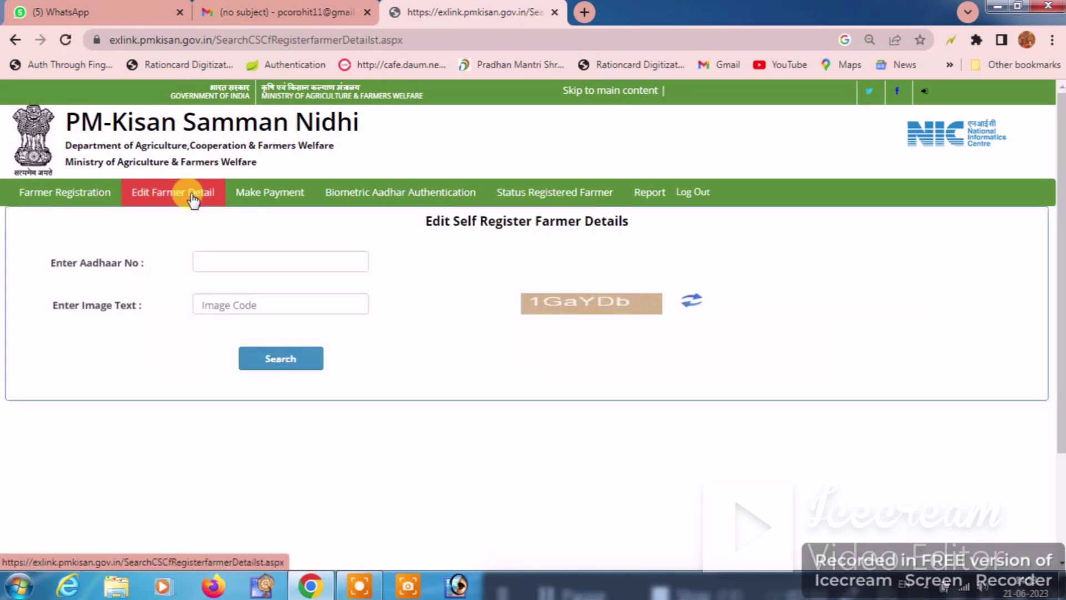
# Step: Search for the farmer's record using their Aadhaar number and the image code
pyautogui.click(219, 260)
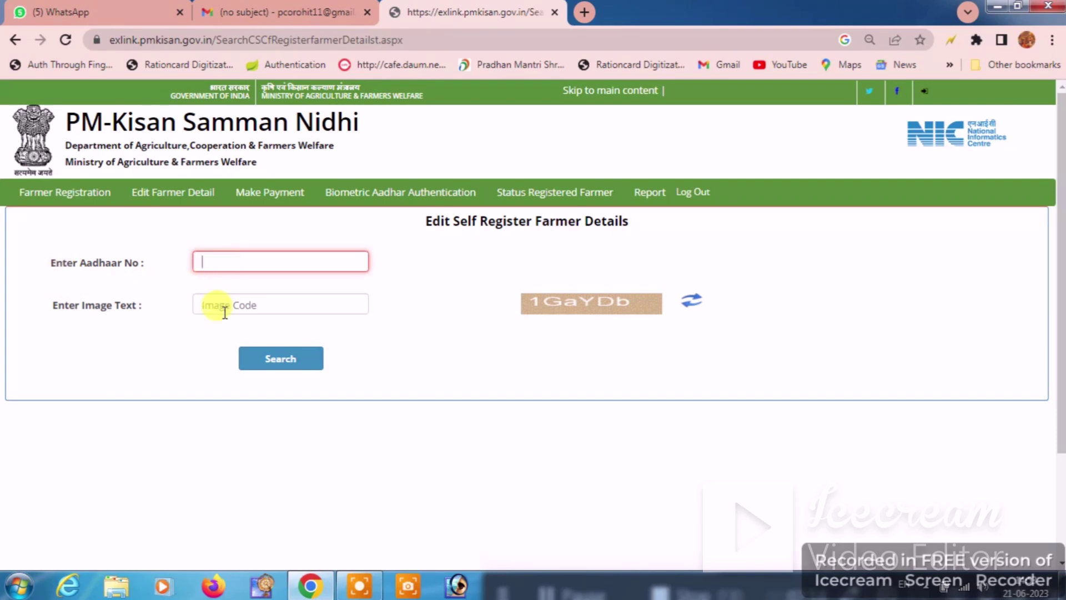
pyautogui.click(274, 361)
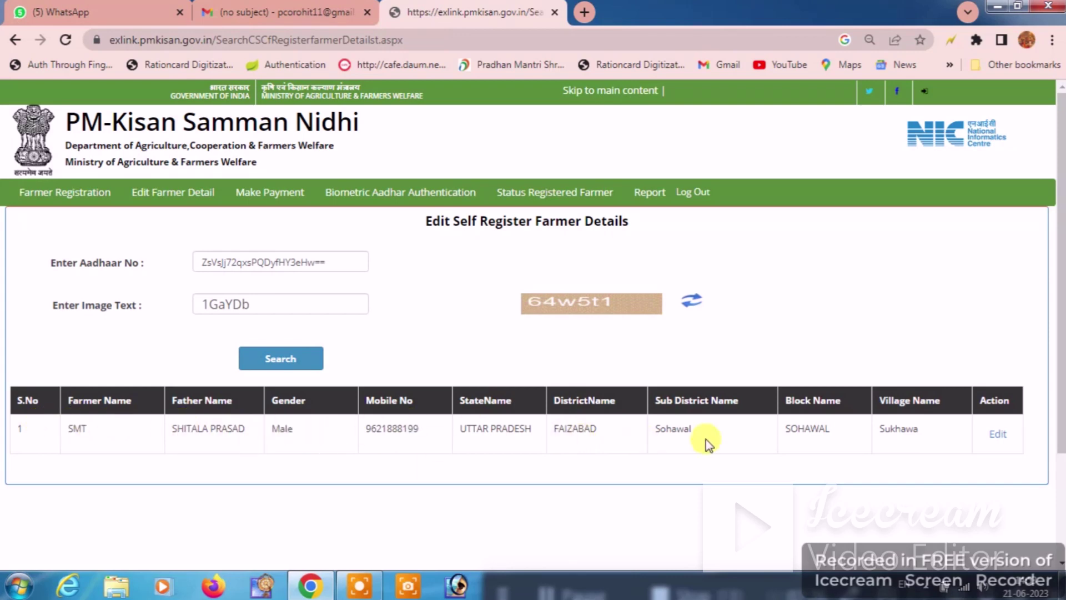
# Step: Open the farmer's record for editing and submit the captcha on the Biometric eKYC page
pyautogui.click(1000, 436)
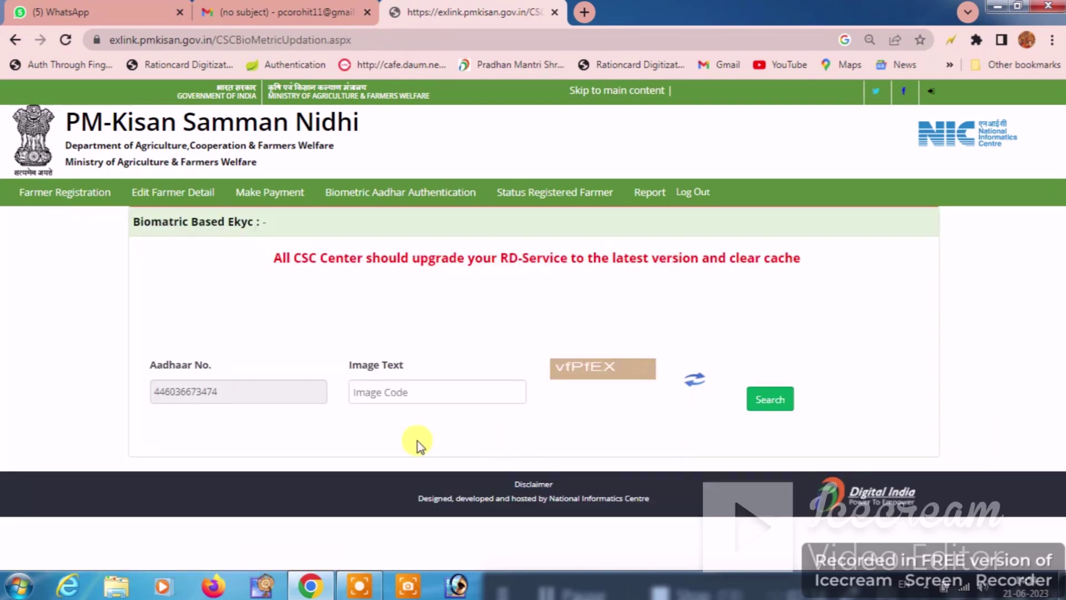
pyautogui.click(449, 392)
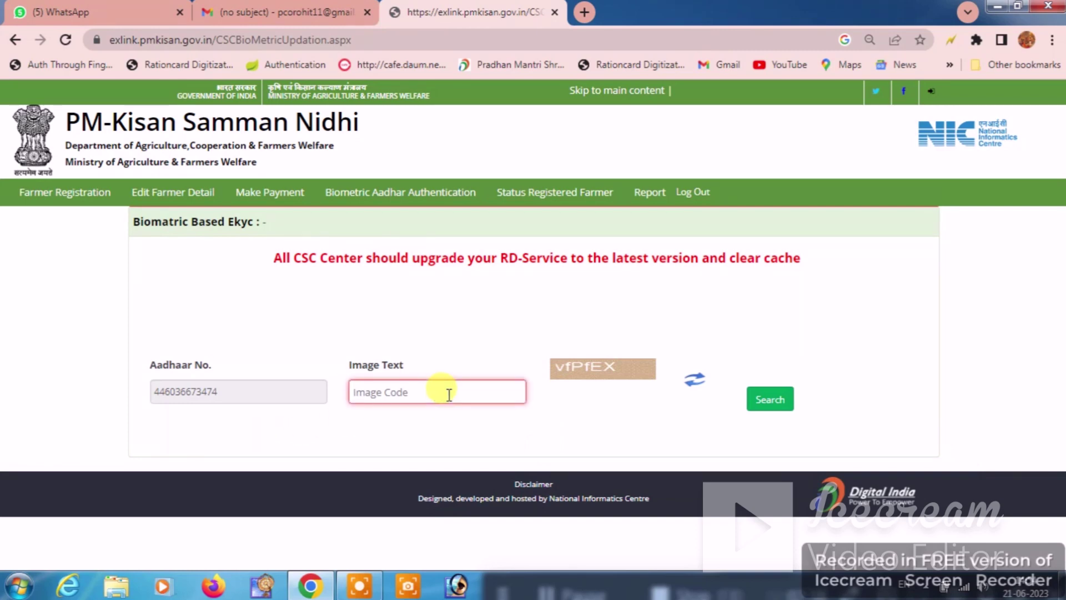
pyautogui.moveTo(132, 228); pyautogui.dragTo(265, 261)
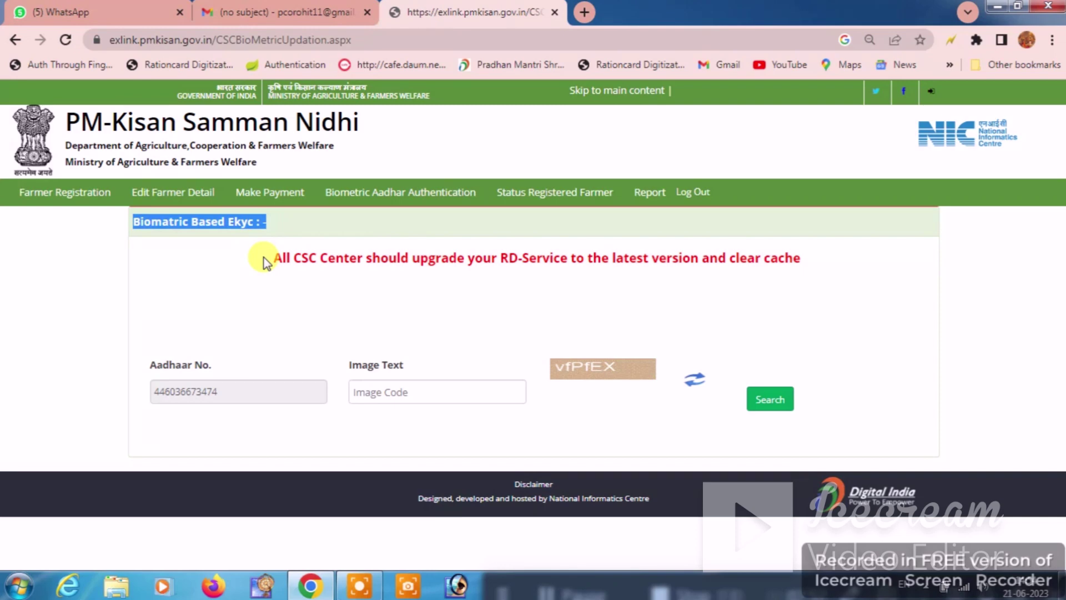
pyautogui.moveTo(265, 262); pyautogui.dragTo(819, 271)
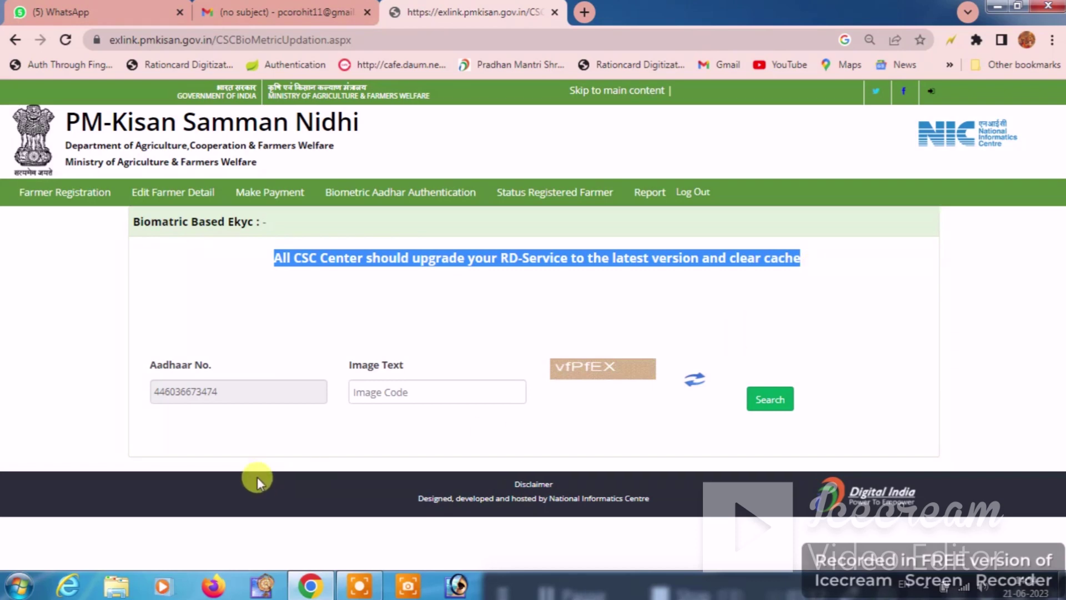
pyautogui.click(379, 398)
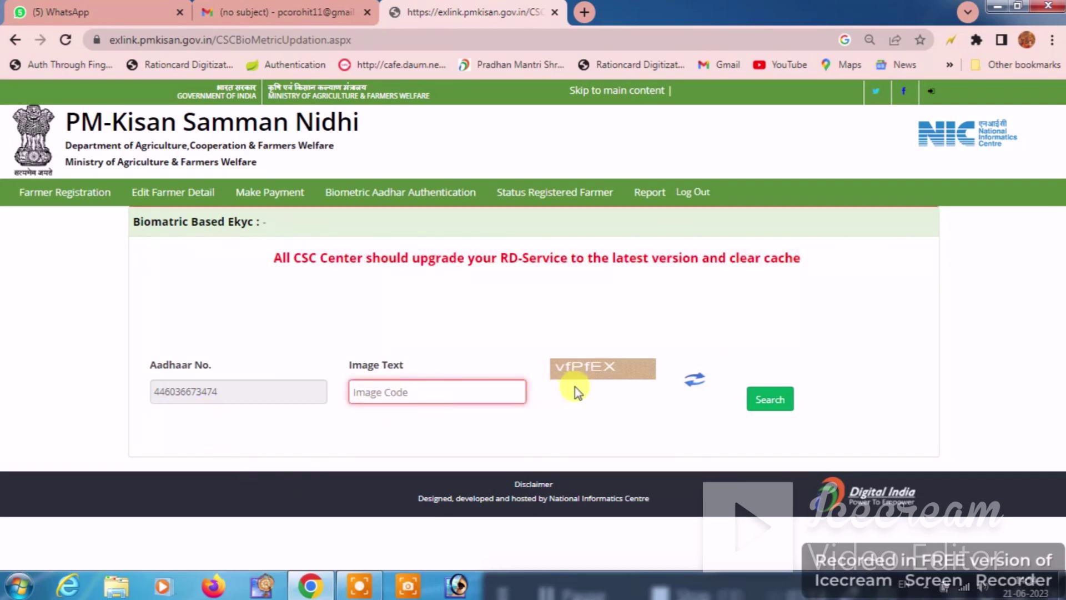
pyautogui.write('vfPfEX')
pyautogui.click(762, 399)
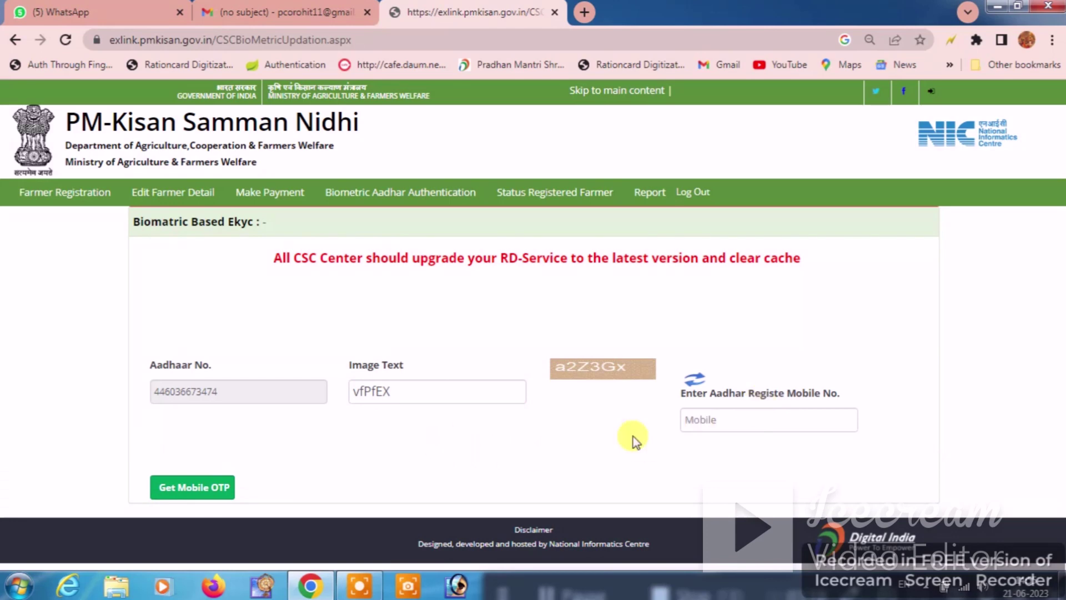
# Step: Enter the Aadhaar-registered mobile number, request the OTP and fill in the received code
pyautogui.click(710, 421)
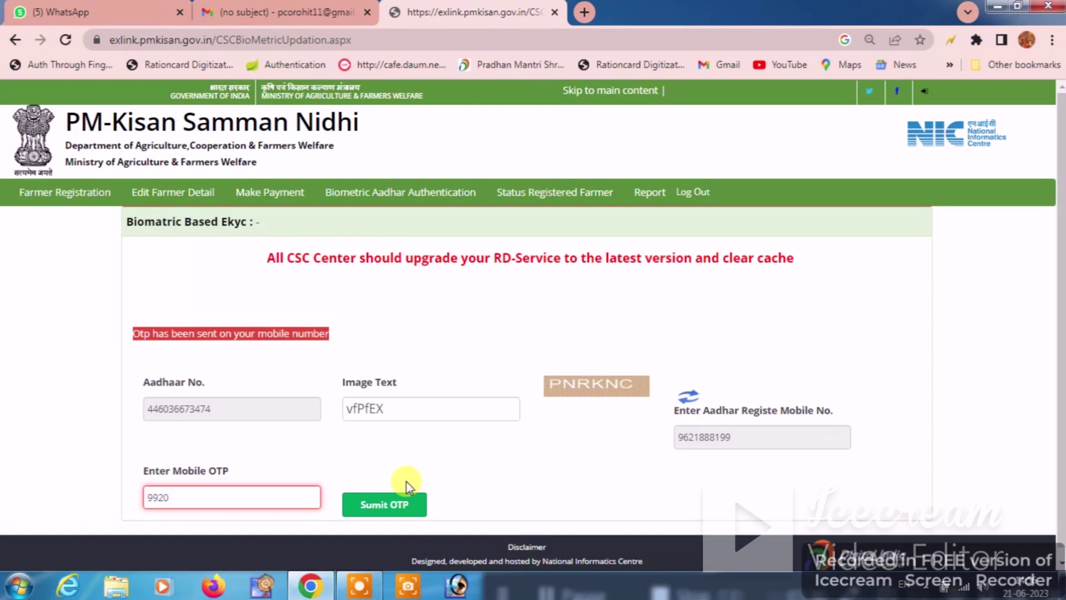
pyautogui.moveTo(136, 476); pyautogui.dragTo(246, 478)
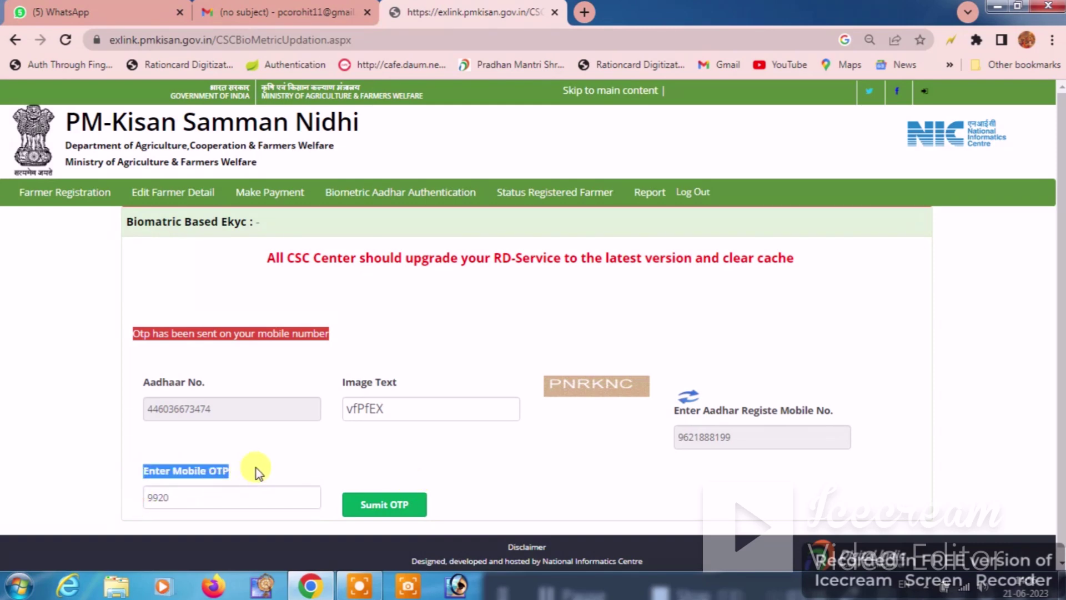
pyautogui.click(254, 468)
pyautogui.click(235, 497)
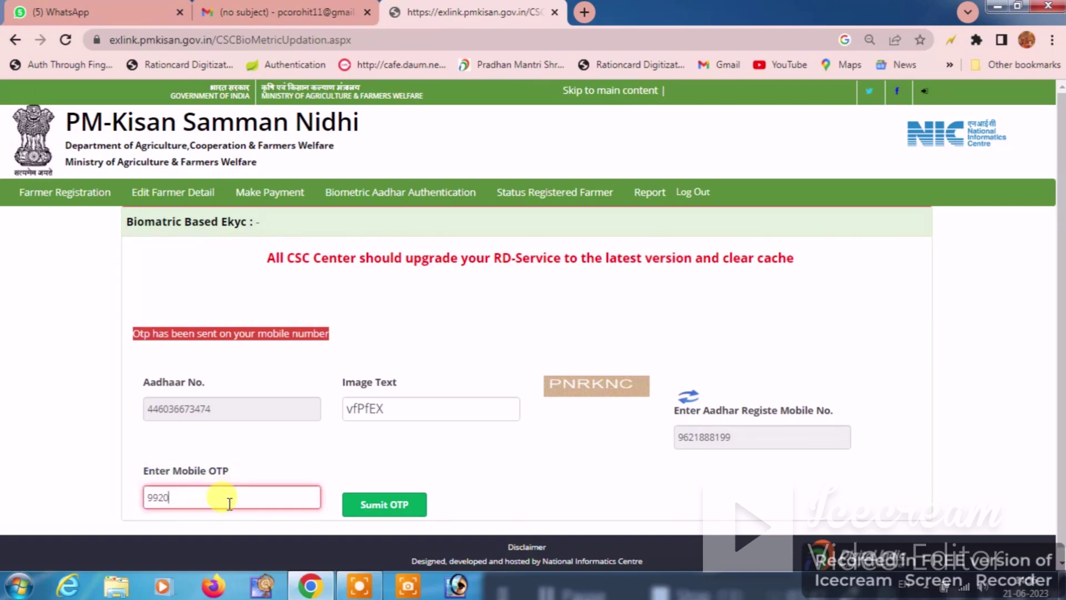
# Step: Submit the OTP and capture the farmer's fingerprint with the Mantra scanner until Success appears
pyautogui.click(388, 504)
pyautogui.scroll(-2, 487, 443)
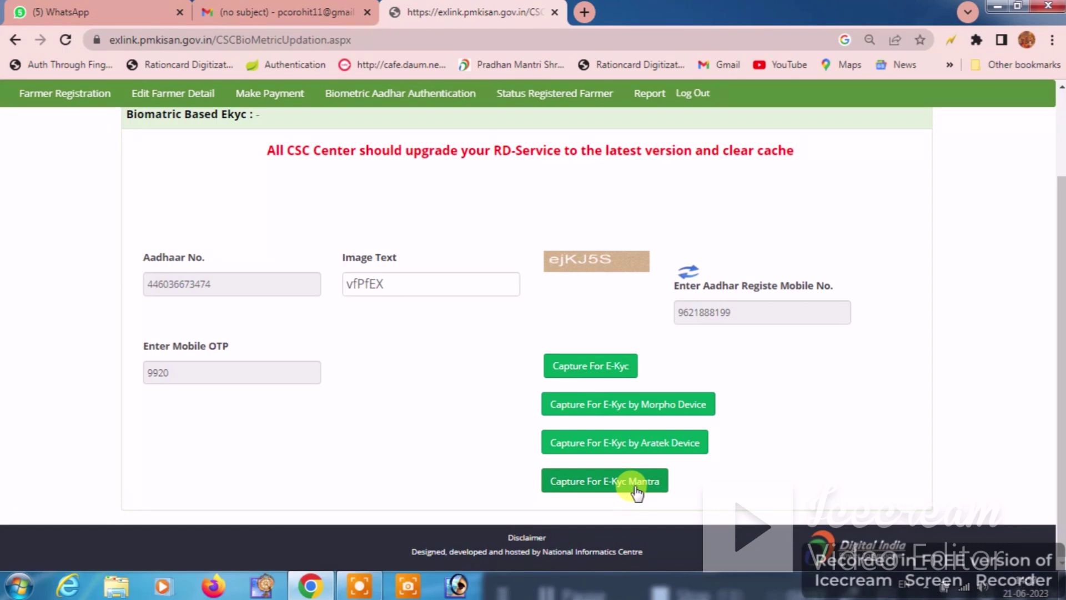
pyautogui.click(607, 488)
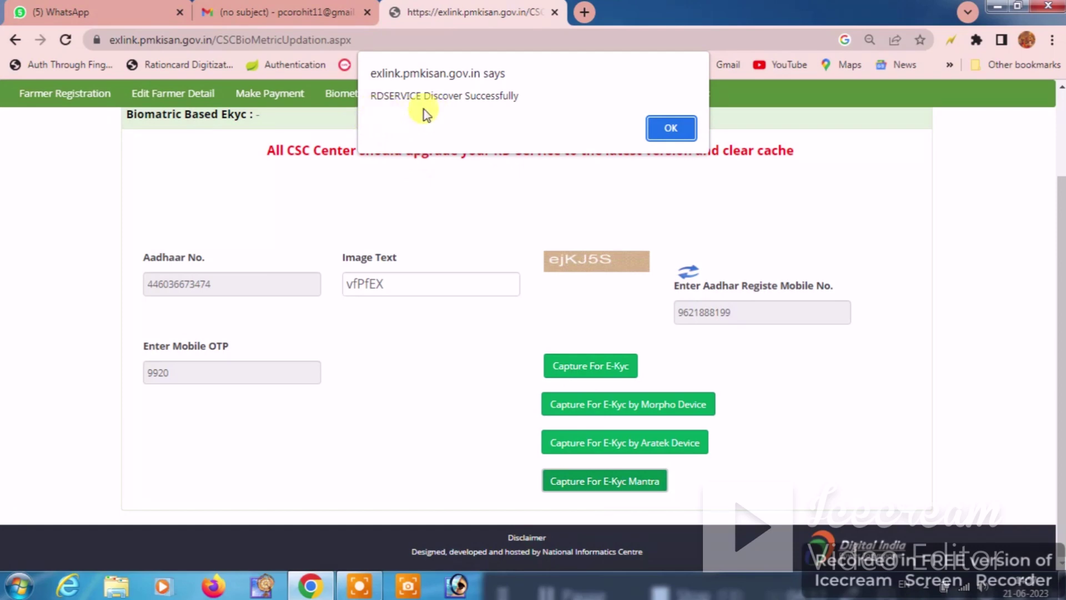
pyautogui.click(673, 129)
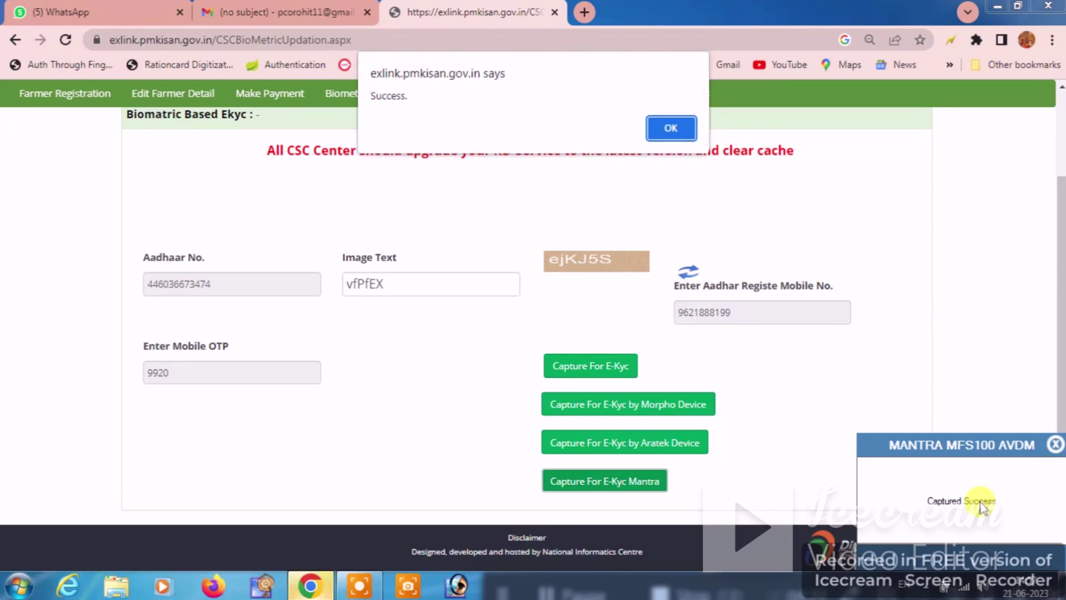
pyautogui.click(671, 130)
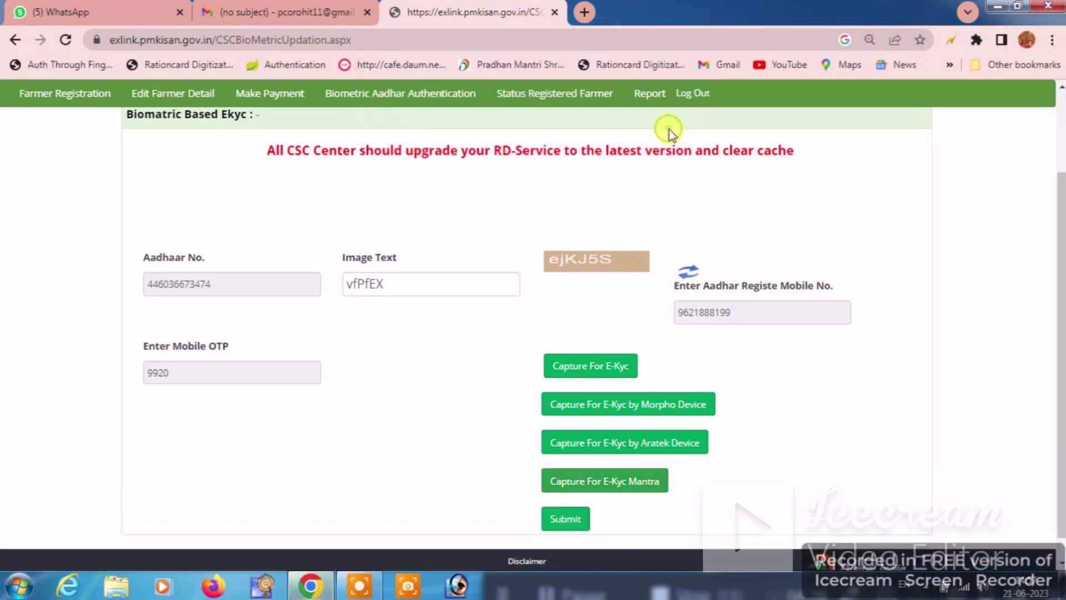
# Step: Submit the completed Biometric eKYC to reach the farmer's edit form
pyautogui.click(560, 519)
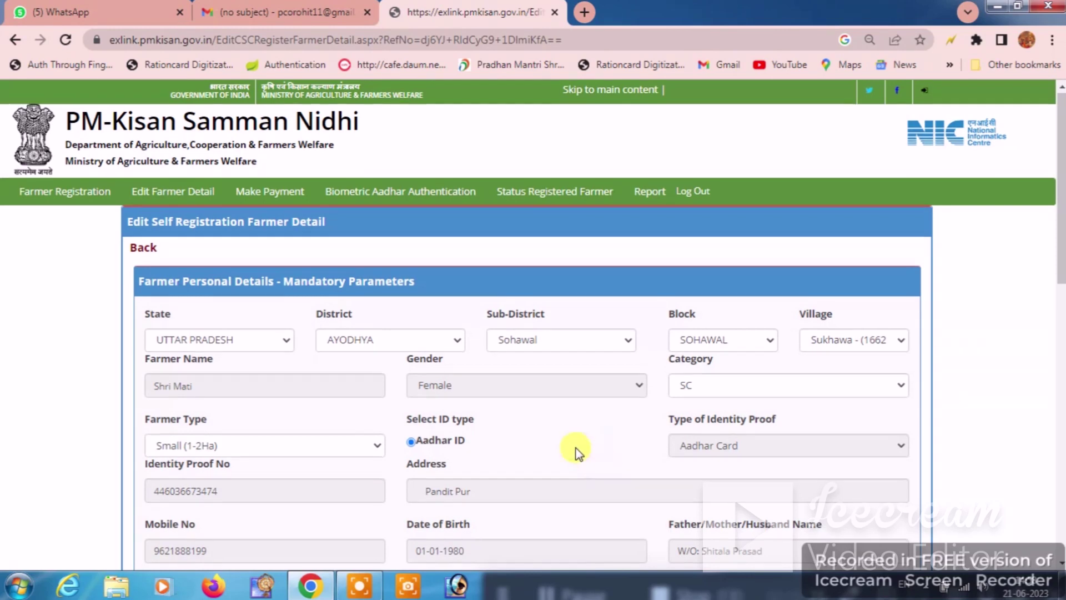
pyautogui.scroll(-6, 605, 439)
pyautogui.scroll(4, 608, 301)
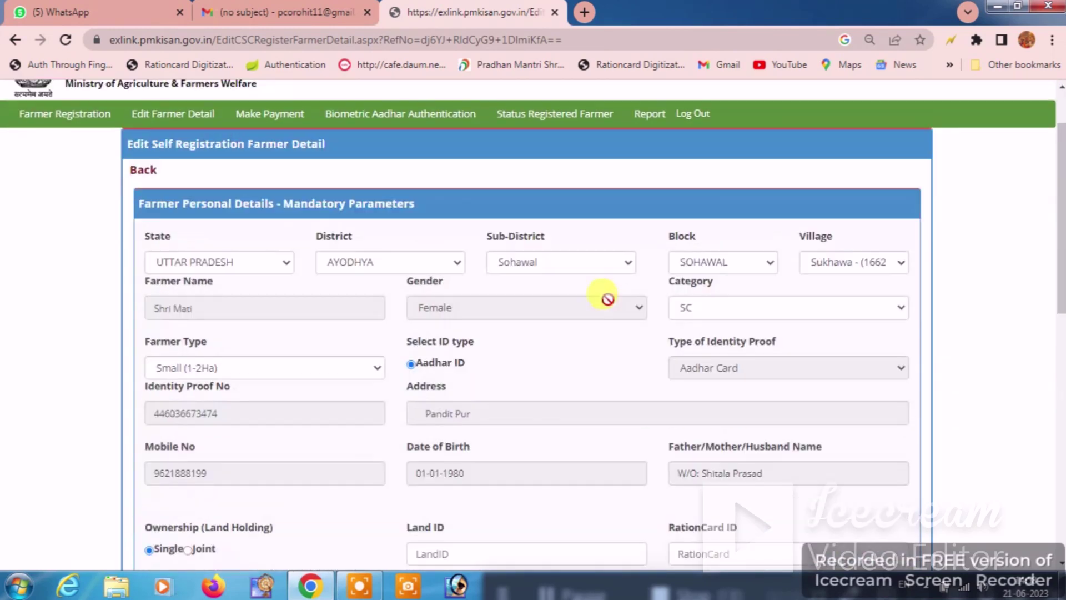
pyautogui.scroll(-3, 608, 299)
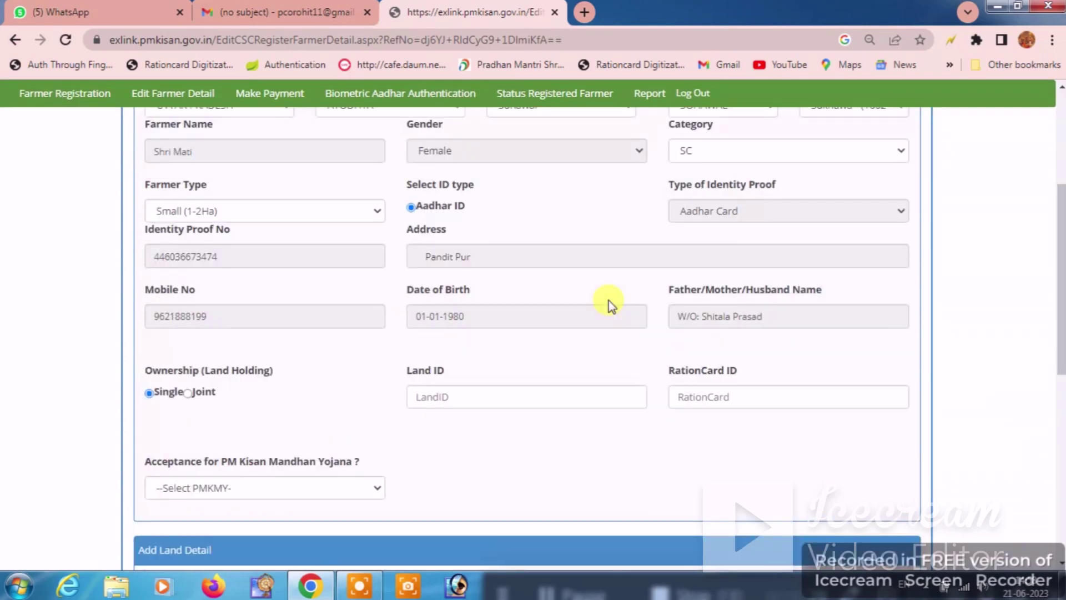
pyautogui.scroll(-1, 442, 326)
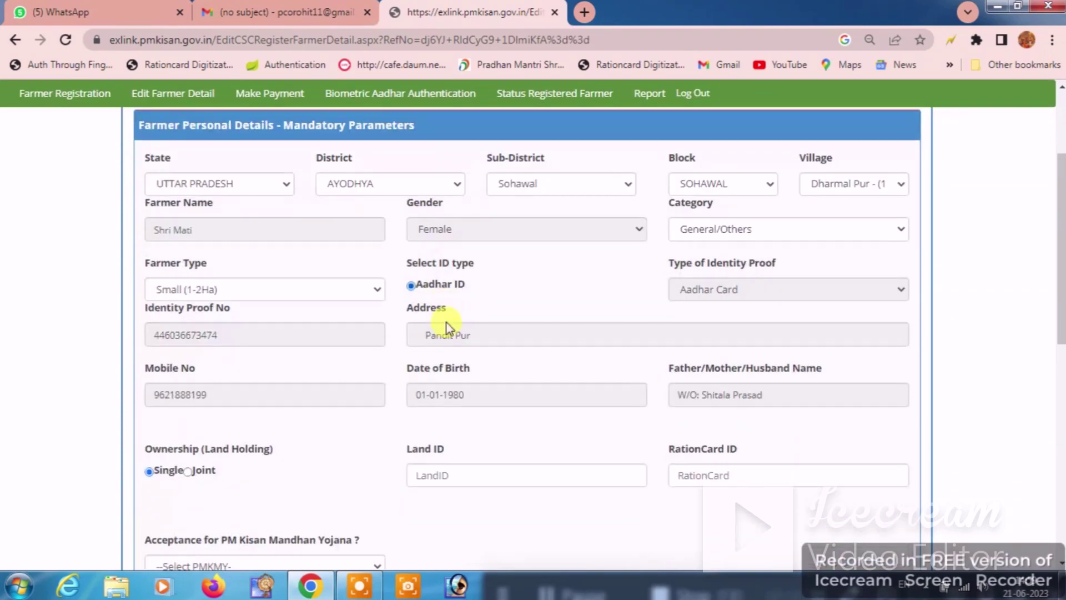
pyautogui.scroll(-1, 527, 262)
pyautogui.scroll(-1, 527, 261)
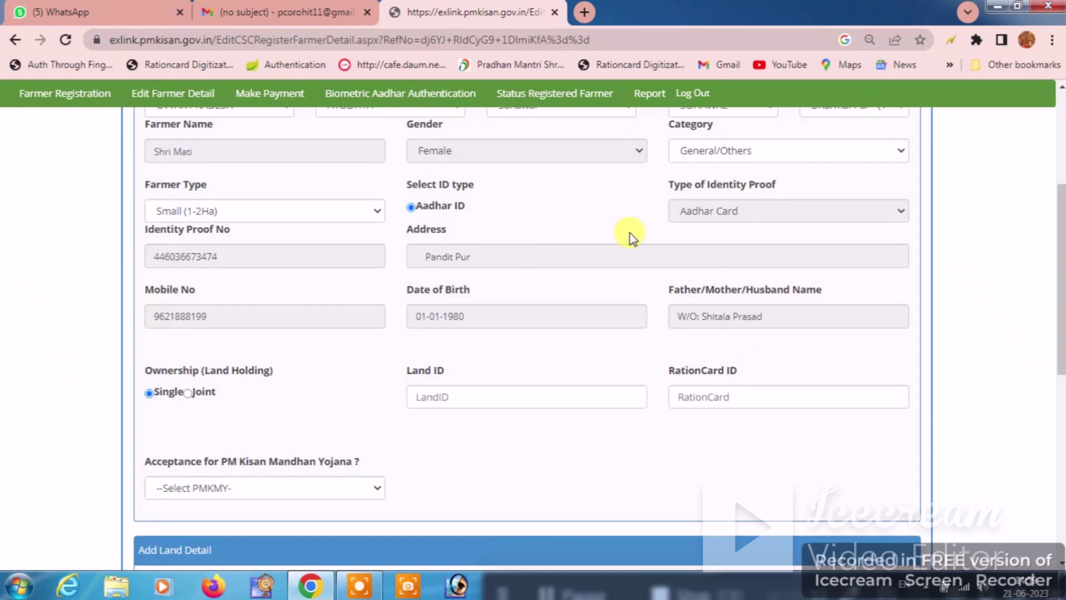
pyautogui.scroll(-3, 630, 236)
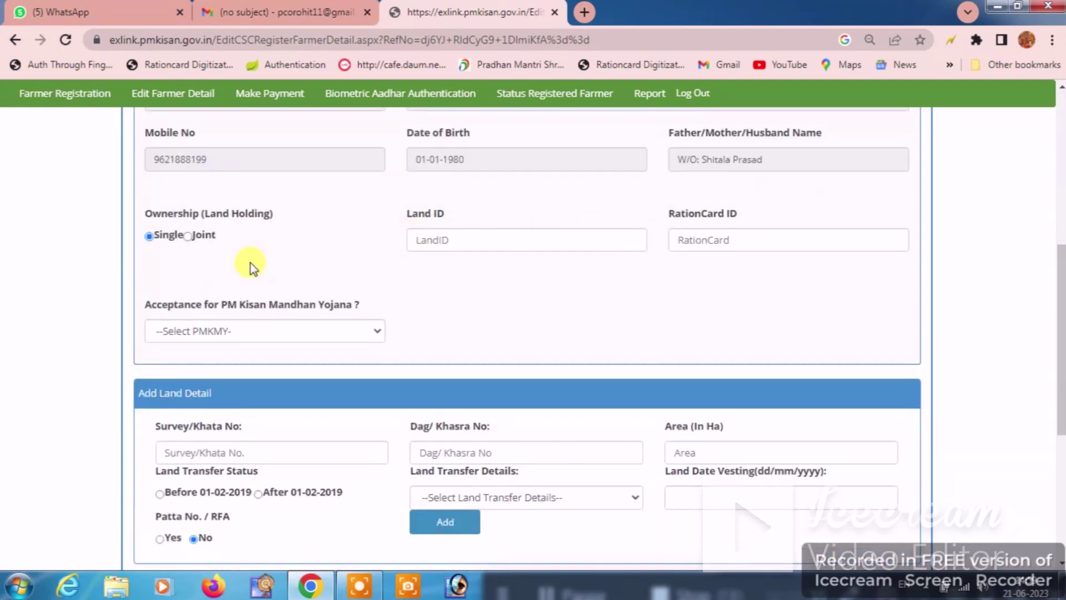
pyautogui.click(452, 238)
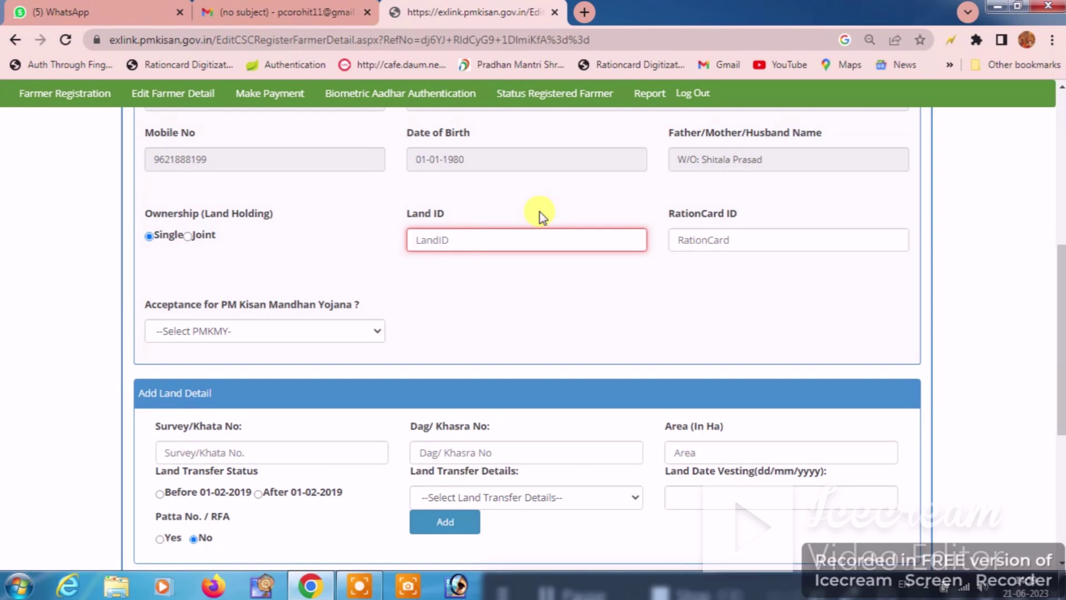
pyautogui.click(736, 234)
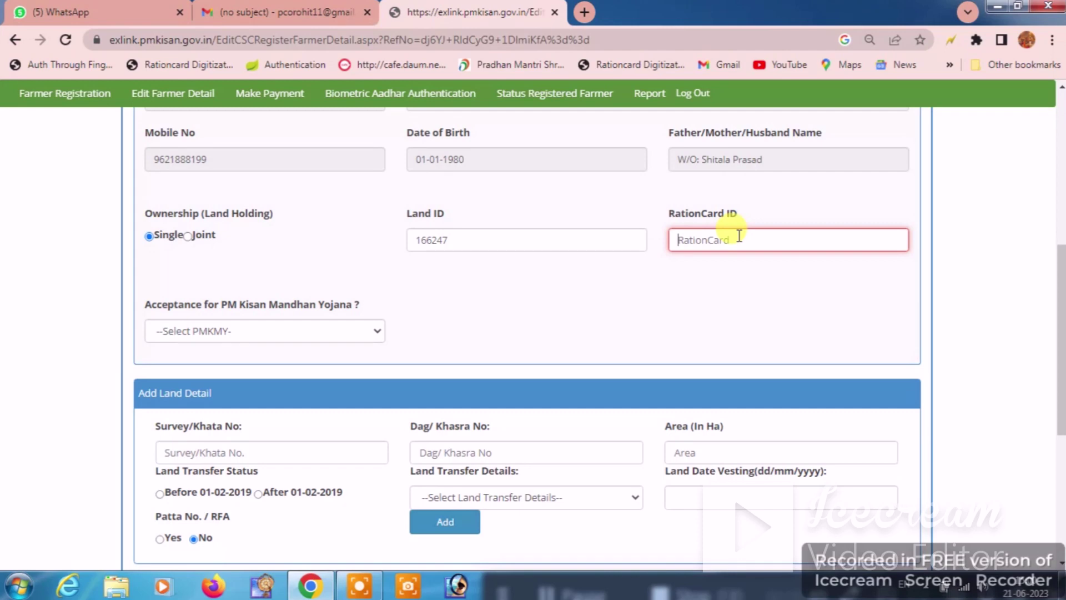
pyautogui.hotkey('ctrl', 'v')
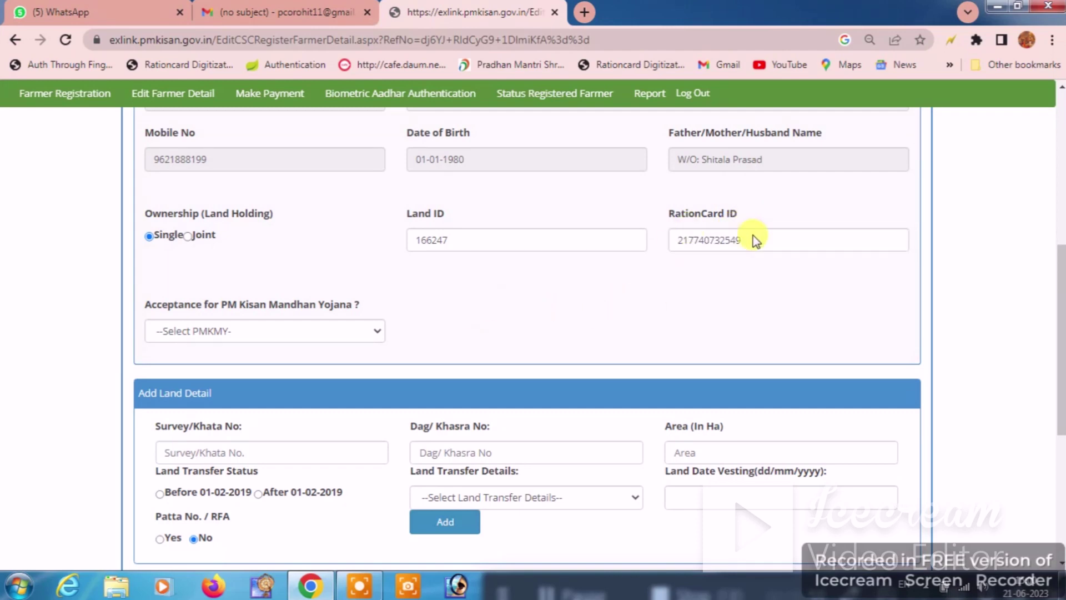
# Step: Set Acceptance for PM Kisan Mandhan Yojana to No
pyautogui.scroll(-1, 278, 321)
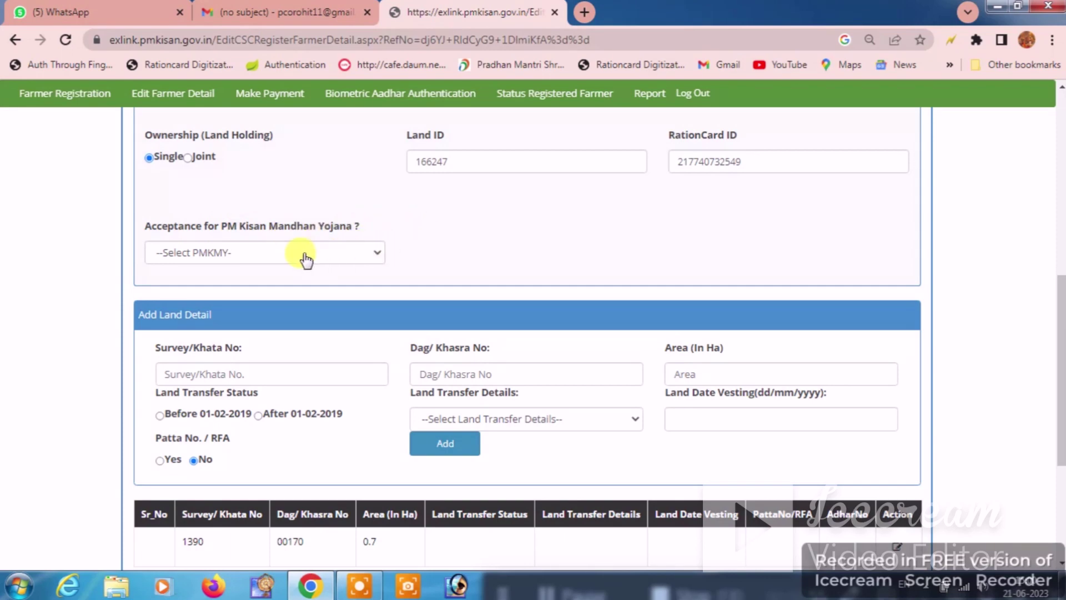
pyautogui.click(279, 256)
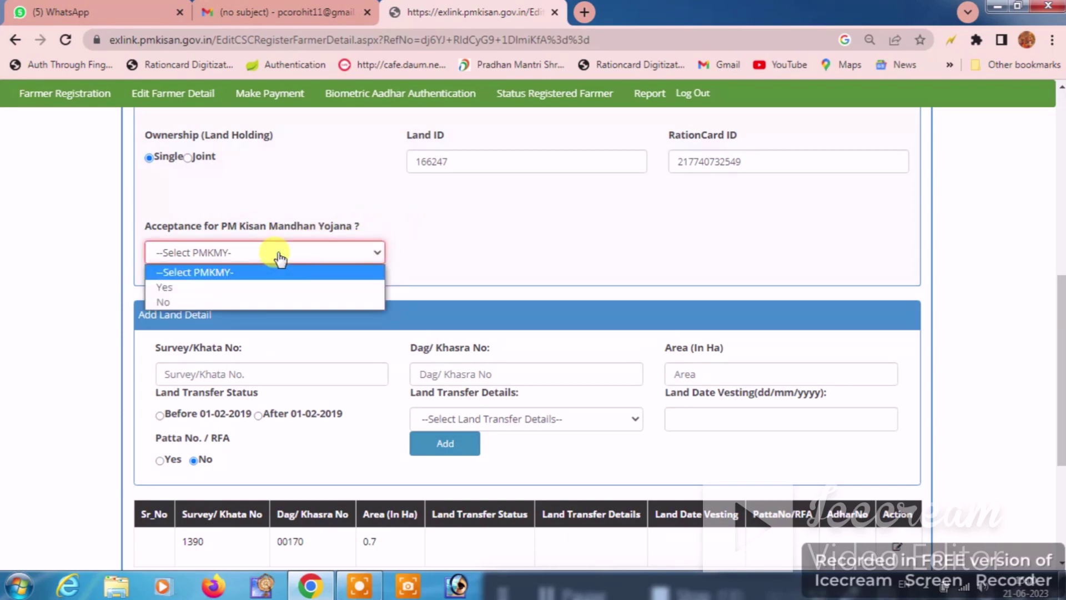
pyautogui.click(279, 301)
pyautogui.scroll(-2, 491, 191)
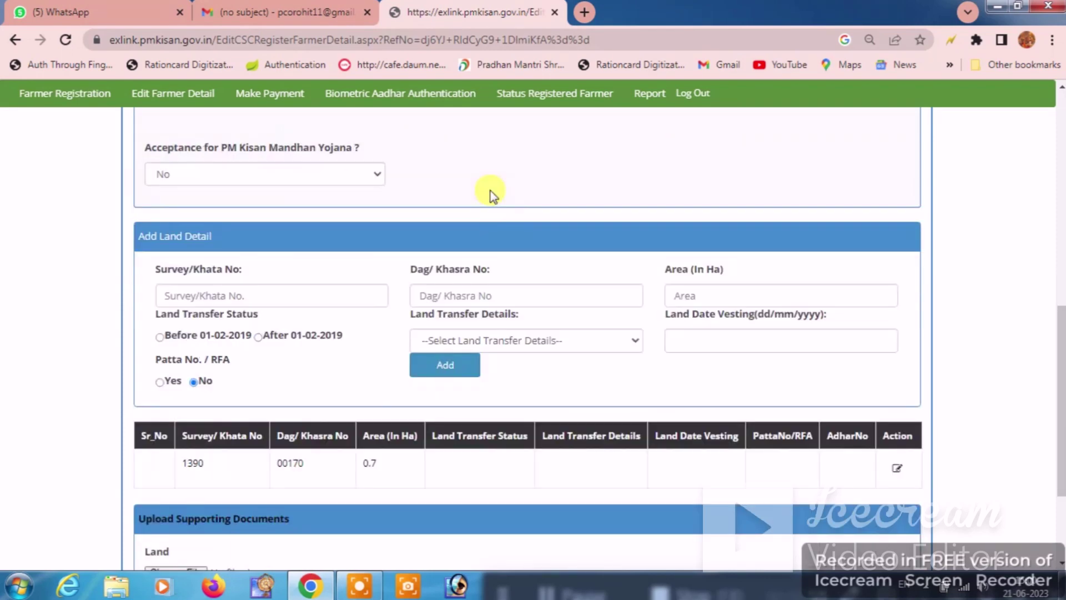
pyautogui.scroll(-2, 374, 222)
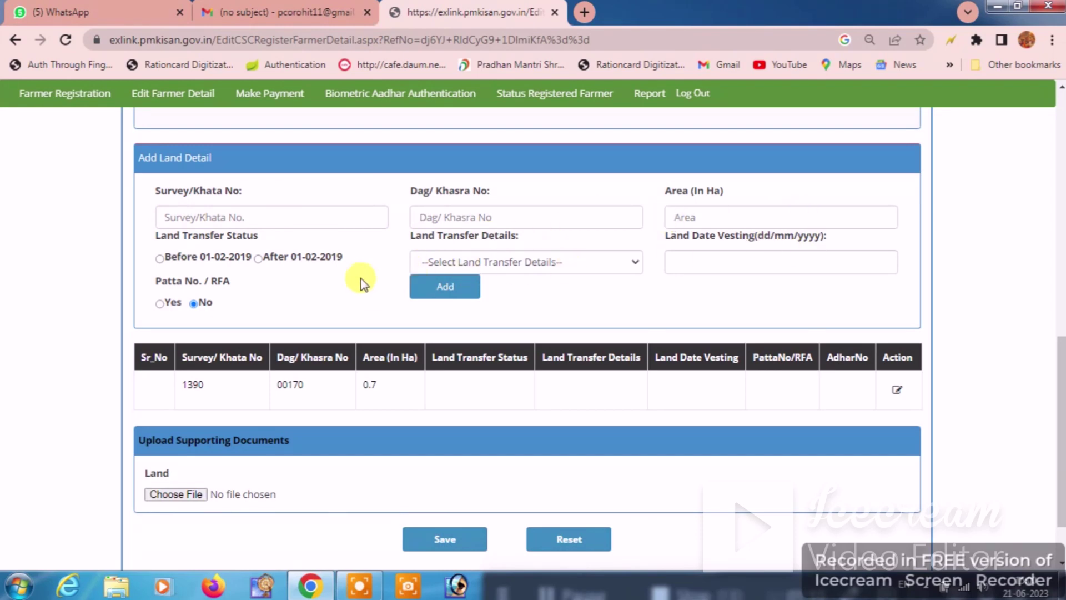
# Step: Edit the land record, replacing Khata number 1390 with 00152
pyautogui.click(898, 391)
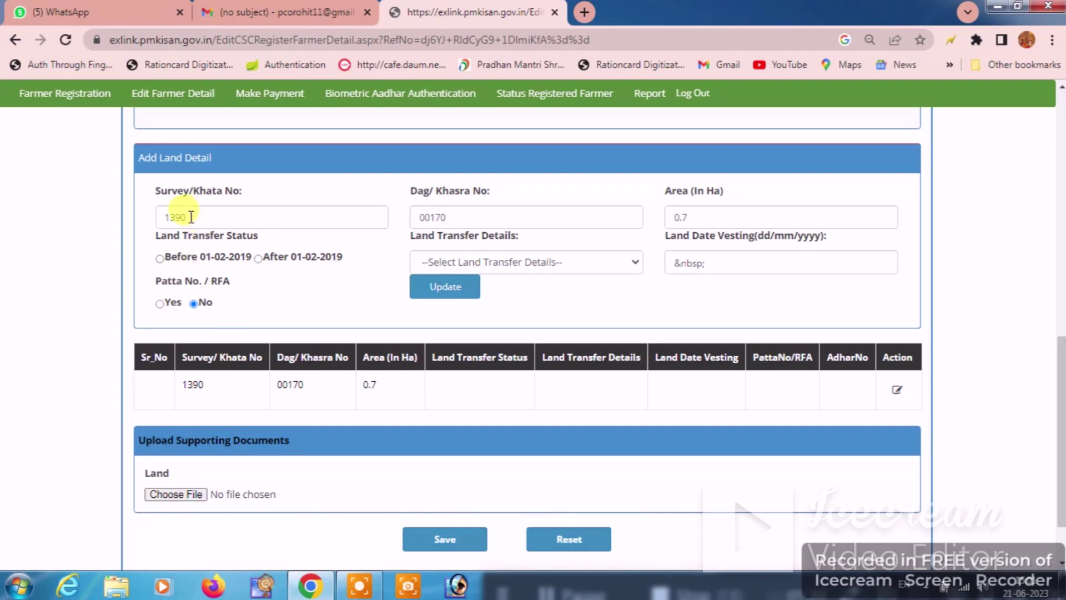
pyautogui.moveTo(289, 217); pyautogui.dragTo(98, 233)
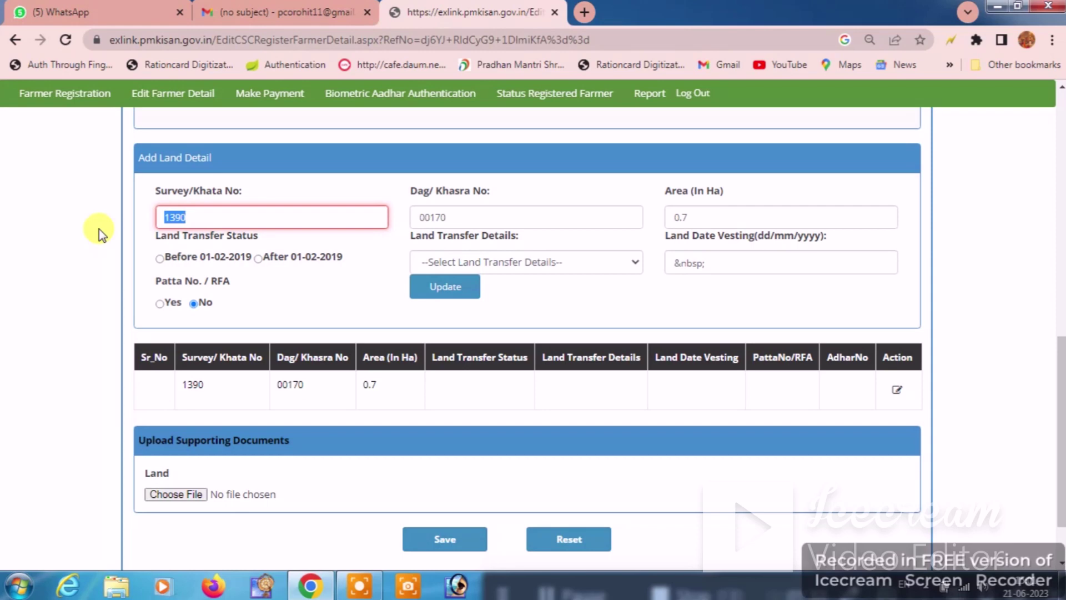
pyautogui.write('00152')
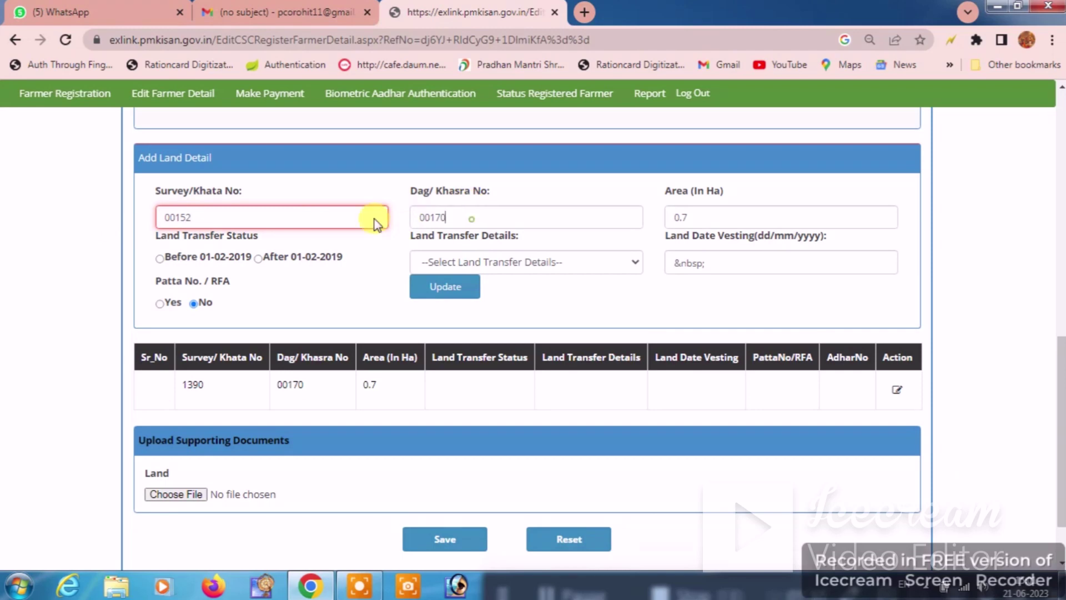
pyautogui.press('Tab')
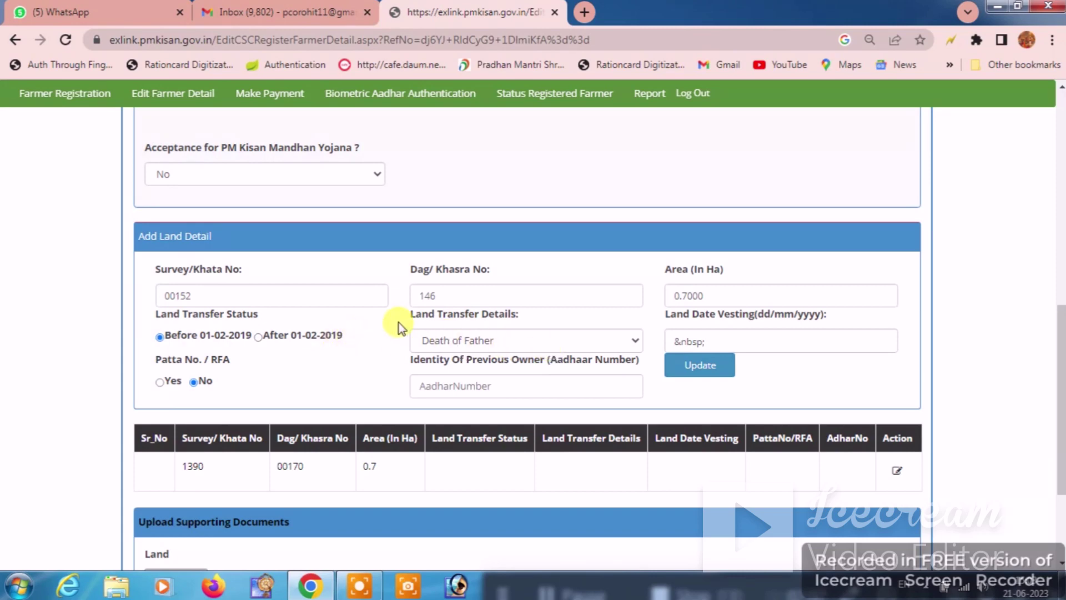
# Step: Set transfer reason to Death of Father, vesting date 01/01/2013, and update the land entry
pyautogui.click(486, 344)
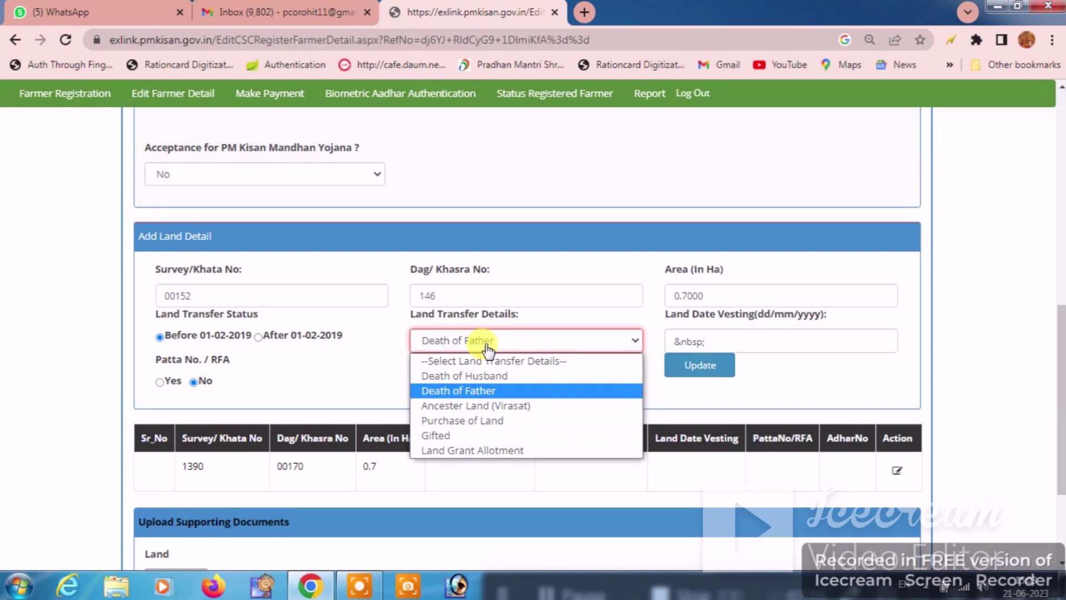
pyautogui.click(439, 340)
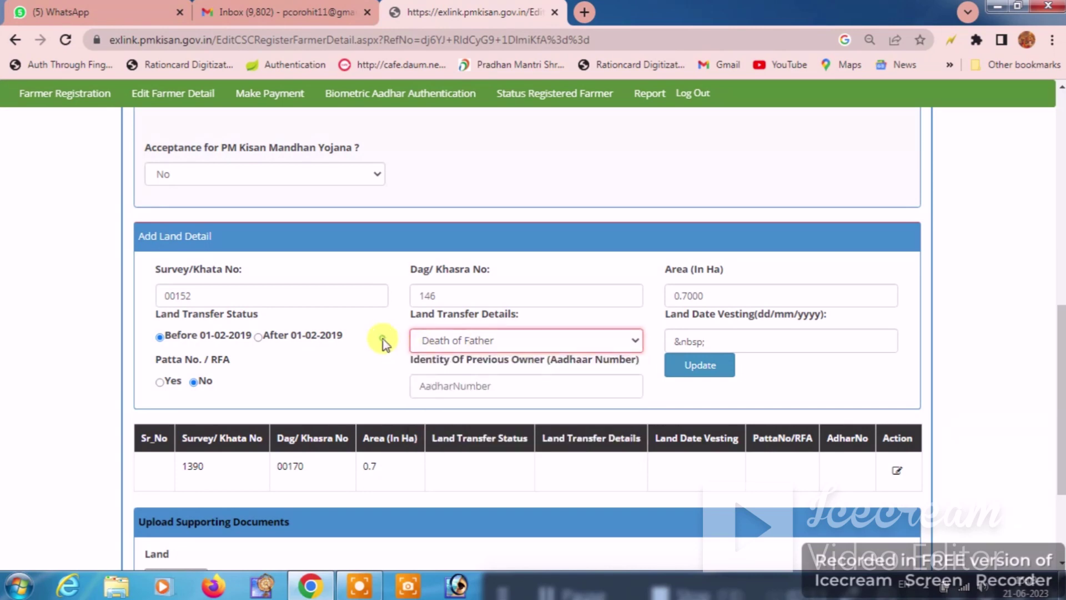
pyautogui.click(758, 335)
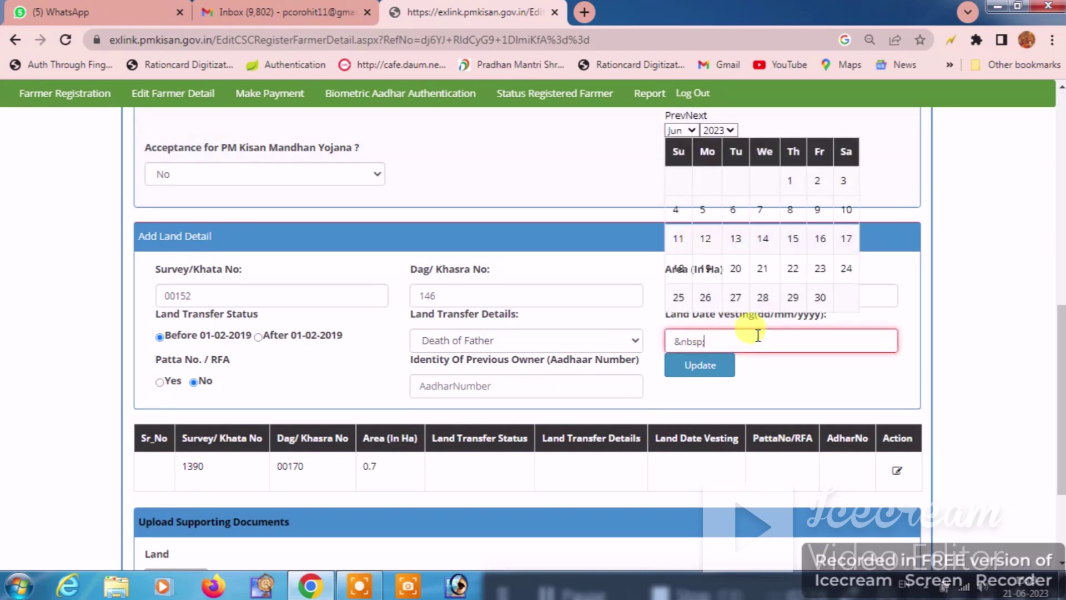
pyautogui.press('BackSpace')
pyautogui.press('BackSpace')
pyautogui.press('BackSpace')
pyautogui.press('BackSpace')
pyautogui.press('BackSpace')
pyautogui.press('BackSpace')
pyautogui.click(718, 130)
pyautogui.scroll(8, 722, 266)
pyautogui.scroll(-8, 722, 267)
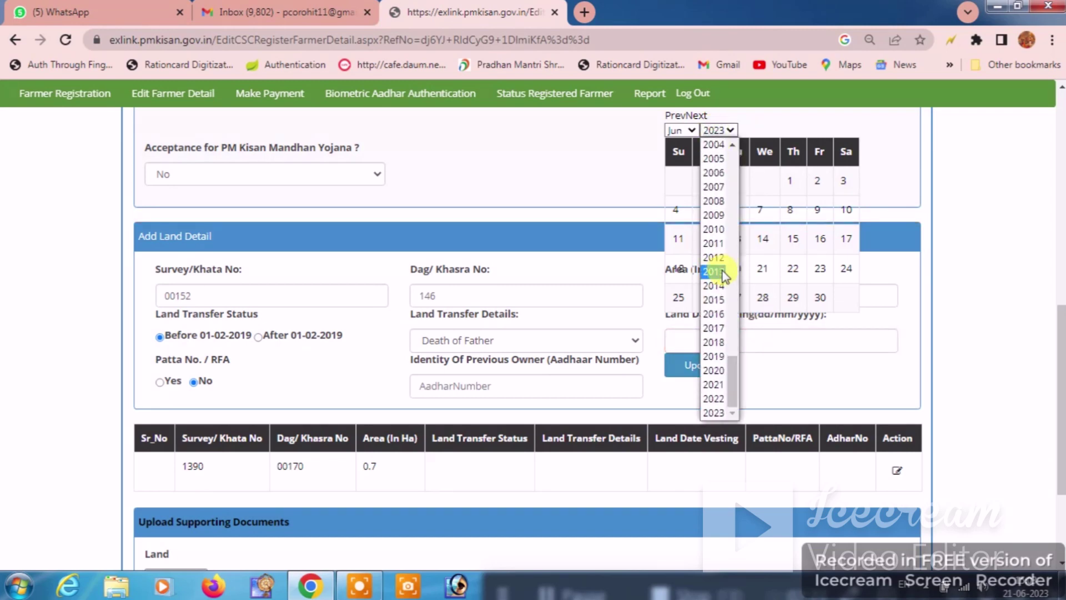
pyautogui.click(714, 272)
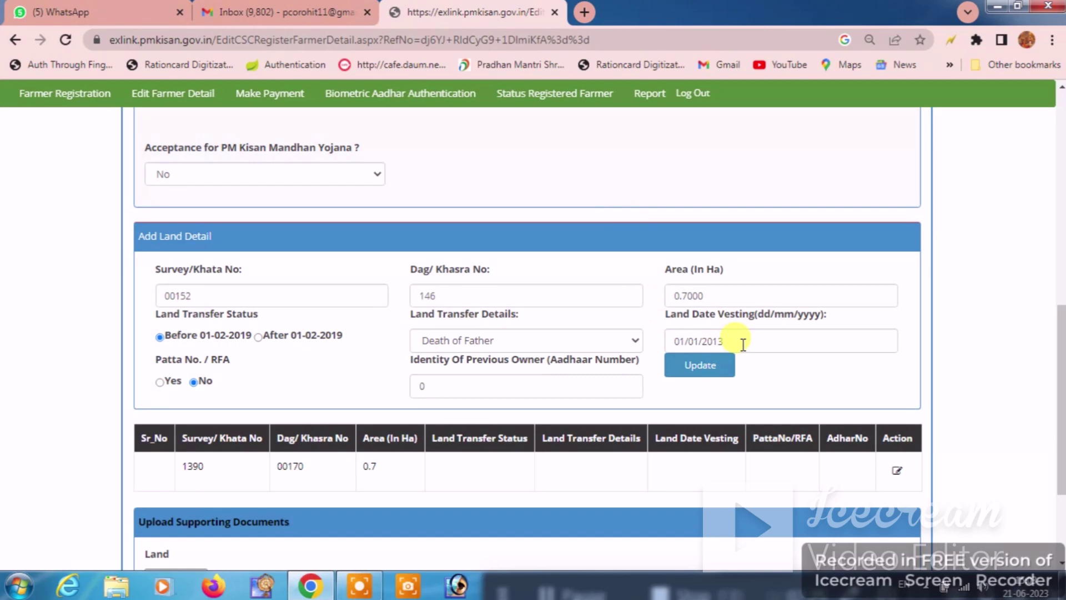
pyautogui.click(701, 366)
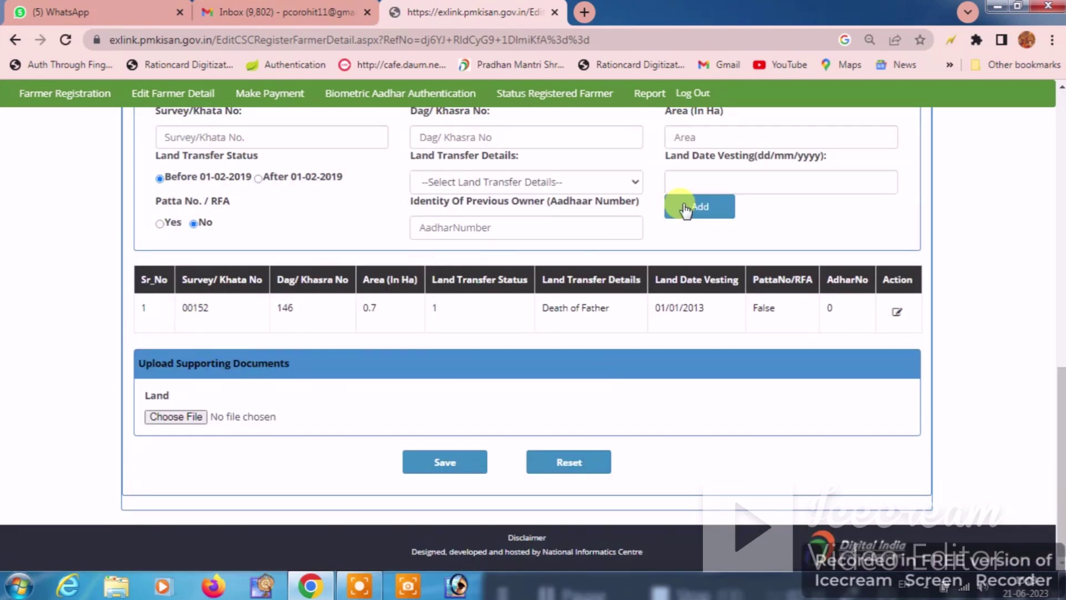
# Step: Review the saved land row, including Khata number 00152
pyautogui.doubleClick(179, 310)
pyautogui.moveTo(279, 312); pyautogui.dragTo(822, 307)
pyautogui.click(765, 335)
pyautogui.scroll(3, 755, 325)
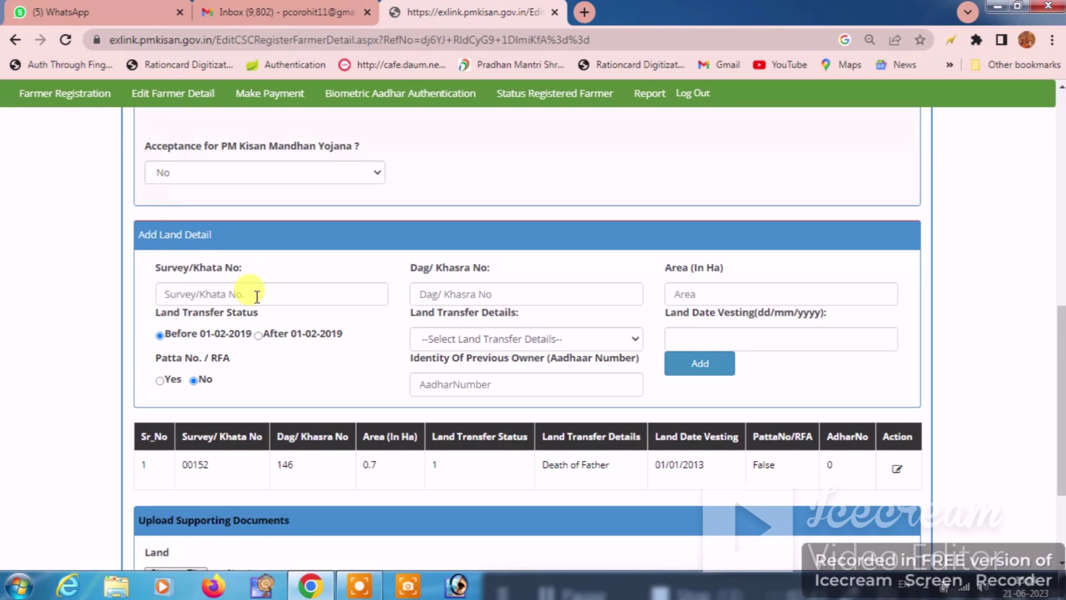
pyautogui.scroll(-3, 257, 296)
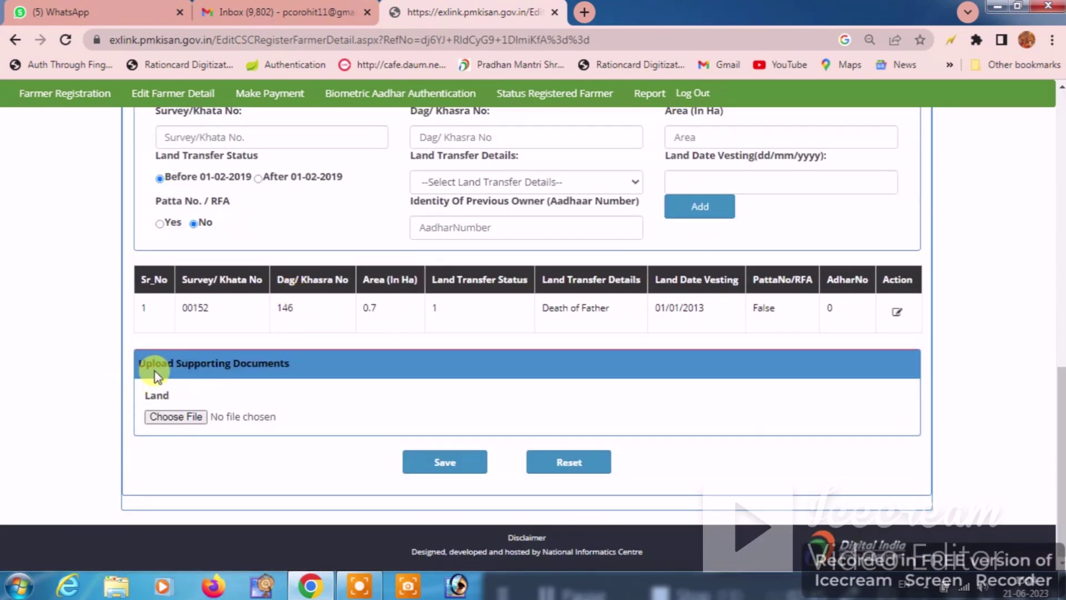
# Step: Attach SHRIMATI.pdf as the land supporting document and save the farmer record
pyautogui.moveTo(133, 371); pyautogui.dragTo(322, 373)
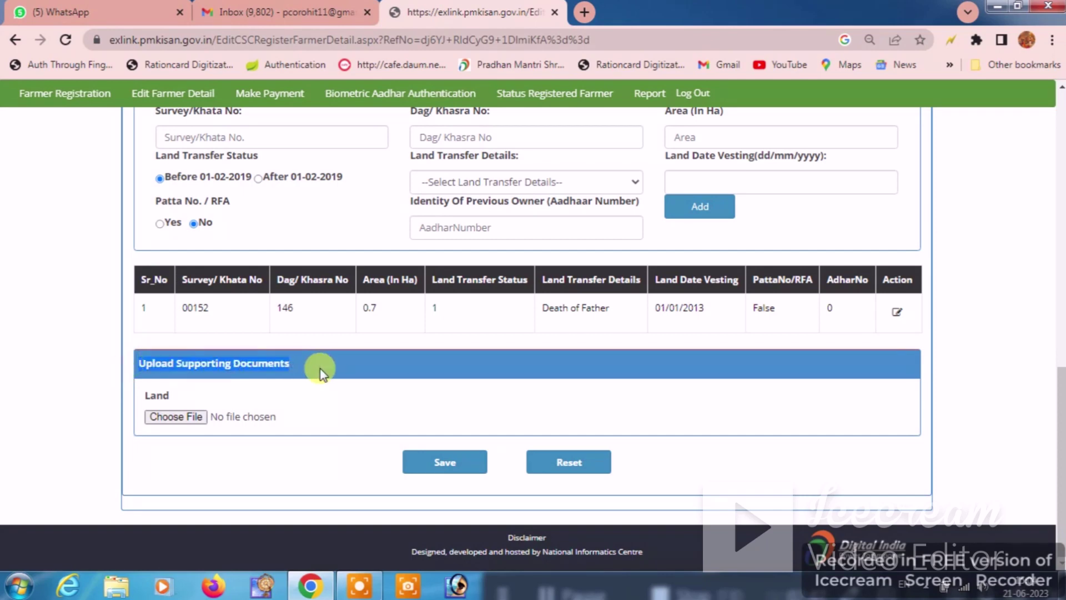
pyautogui.click(196, 415)
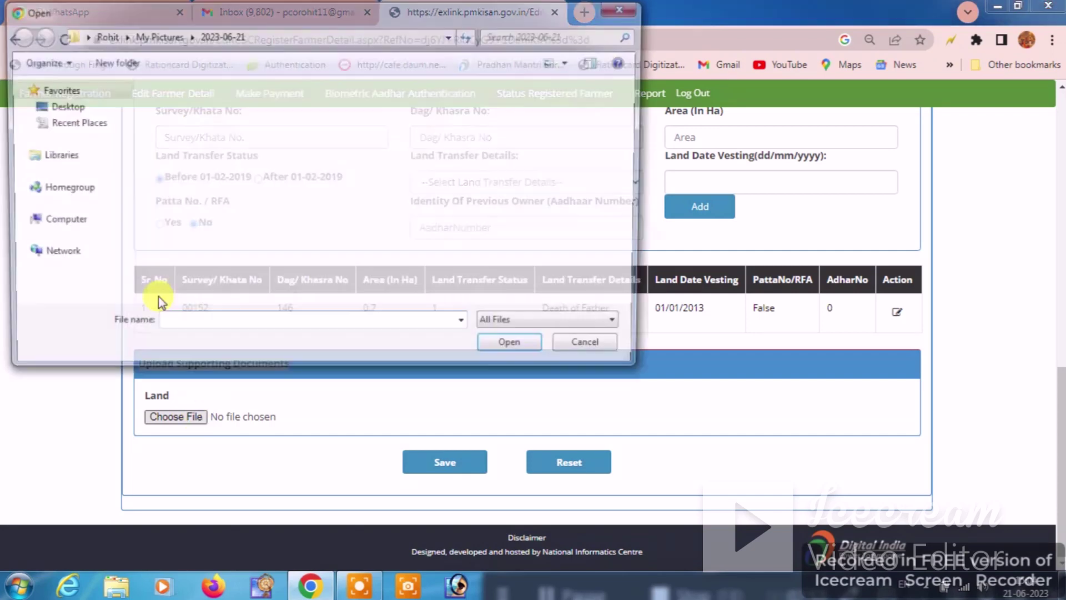
pyautogui.click(69, 125)
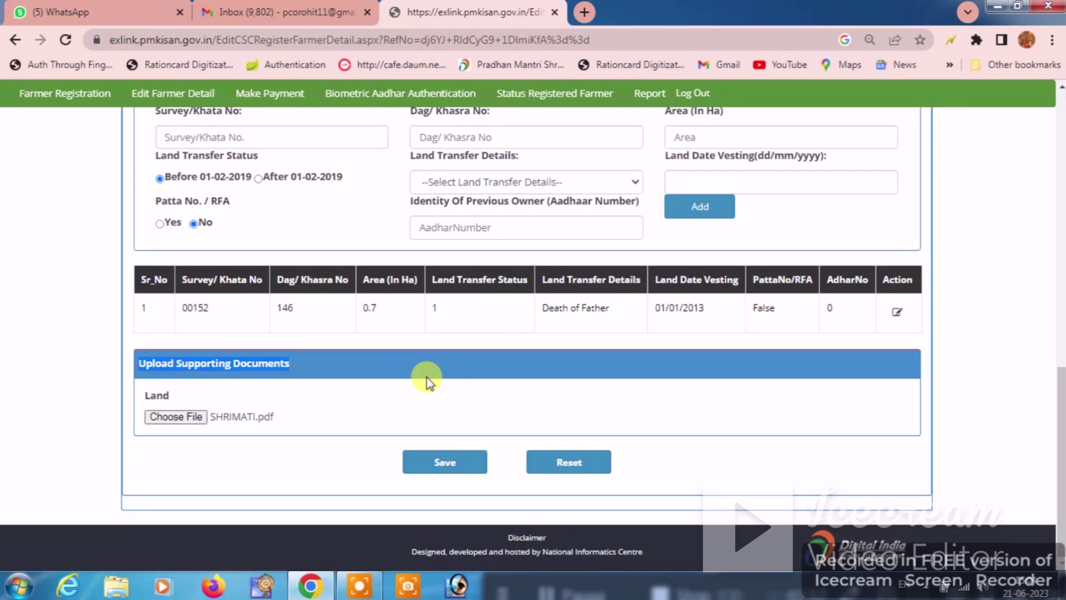
pyautogui.click(444, 463)
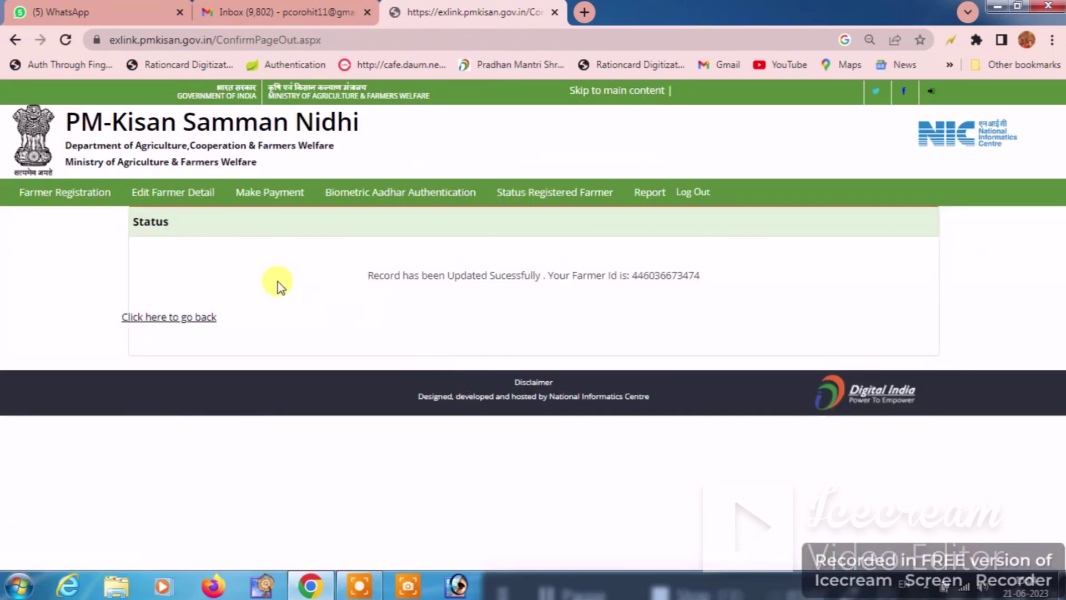
# Step: Check the update success message and the farmer ID line on the confirmation page
pyautogui.moveTo(362, 269); pyautogui.dragTo(625, 273)
pyautogui.click(512, 306)
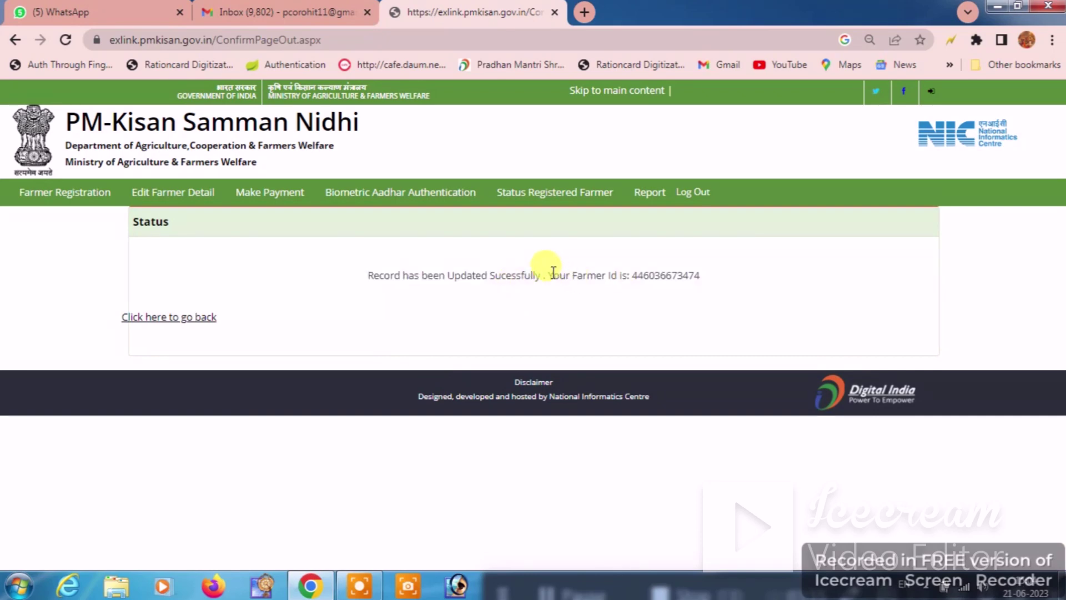
pyautogui.moveTo(550, 272); pyautogui.dragTo(717, 275)
pyautogui.click(717, 275)
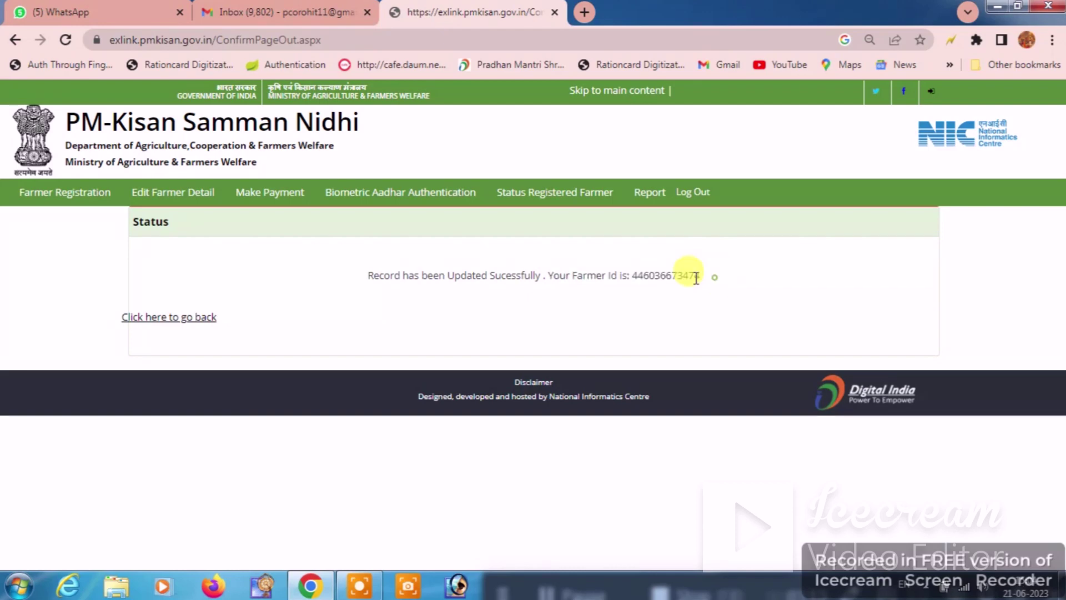
# Step: Copy the farmer ID and go back from the confirmation page
pyautogui.doubleClick(676, 272)
pyautogui.rightClick(676, 273)
pyautogui.click(697, 286)
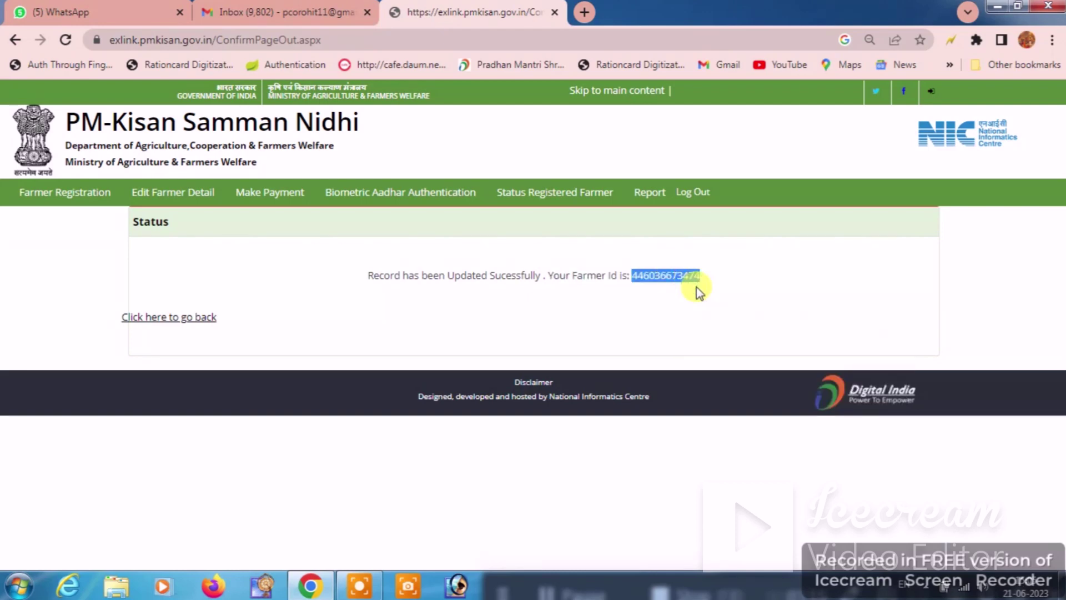
pyautogui.click(195, 319)
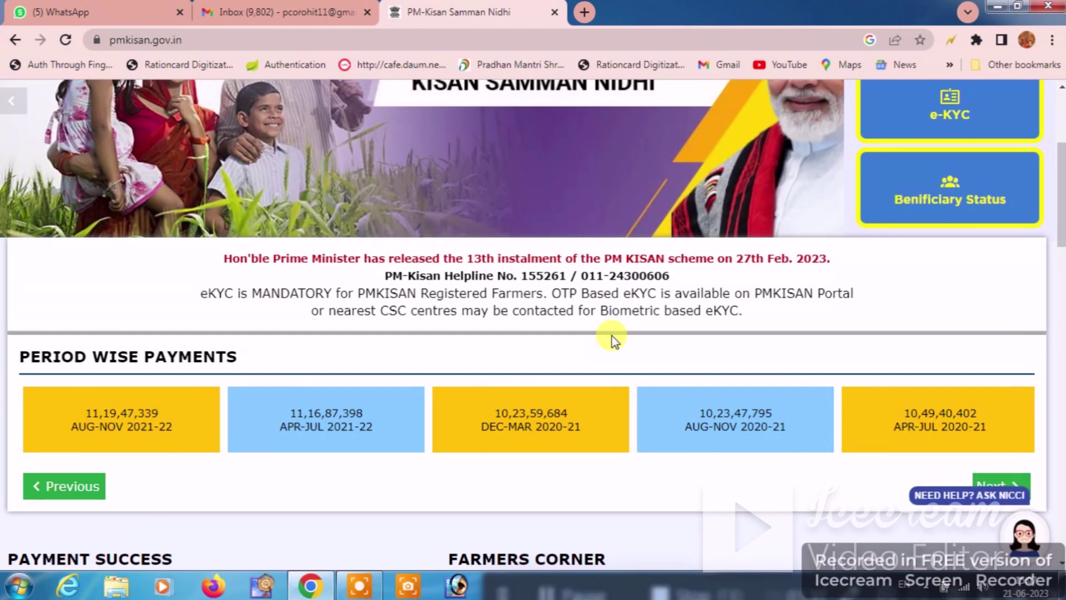
# Step: Open 'Status of Self Registered Farmer/ CSC Farmers' and enter the farmer's Aadhaar number
pyautogui.scroll(-4, 666, 342)
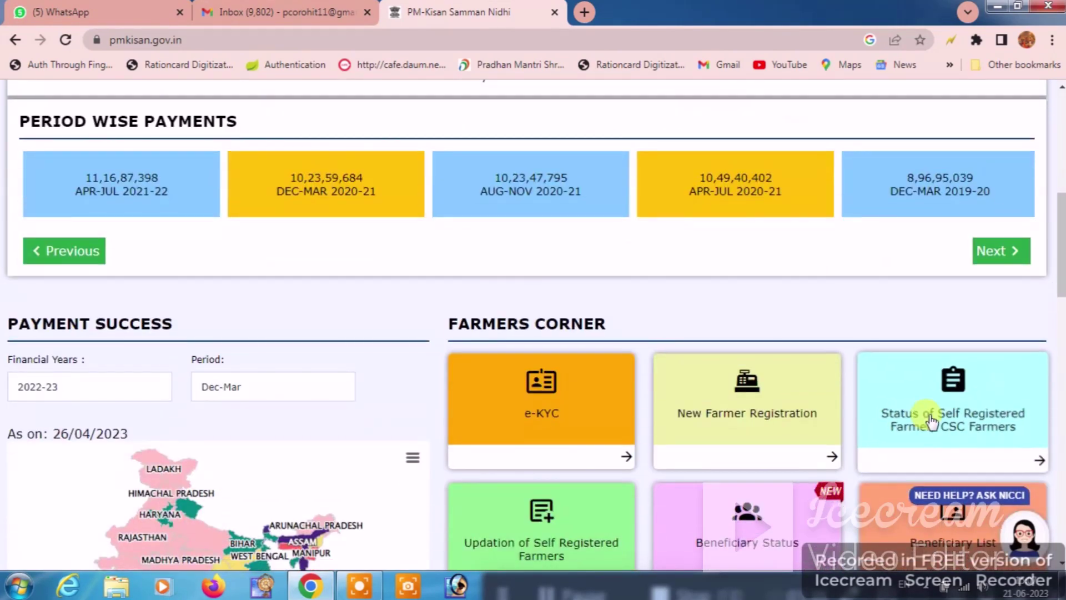
pyautogui.scroll(-1, 931, 422)
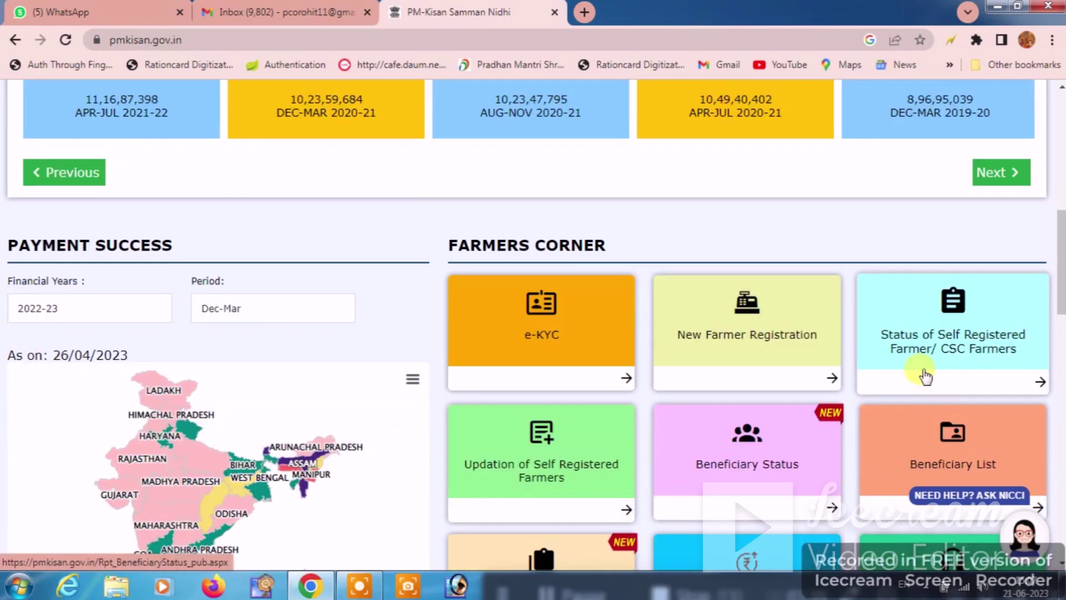
pyautogui.click(973, 351)
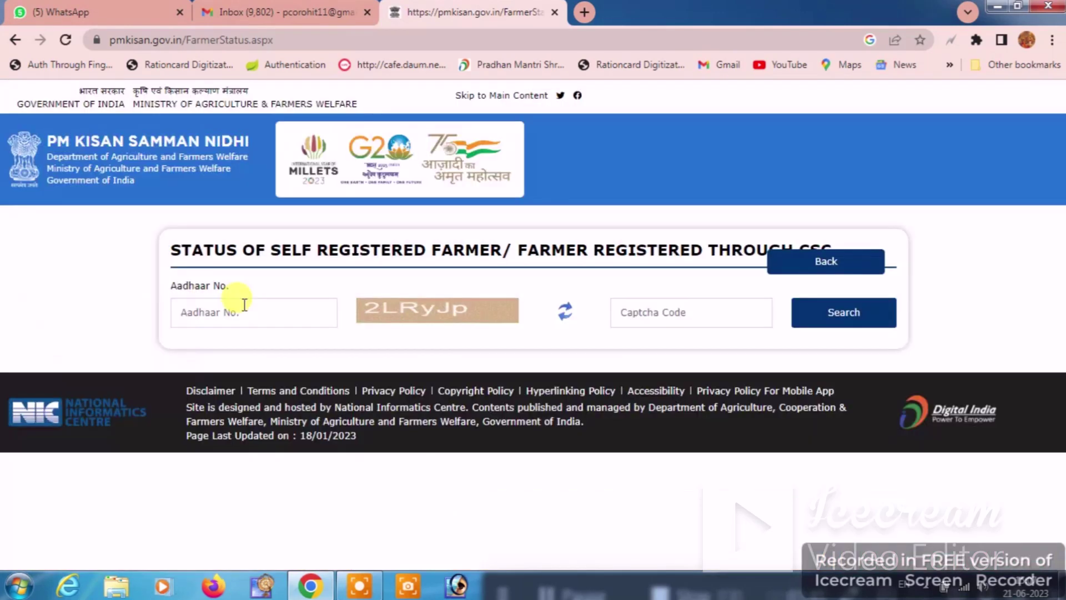
pyautogui.click(243, 305)
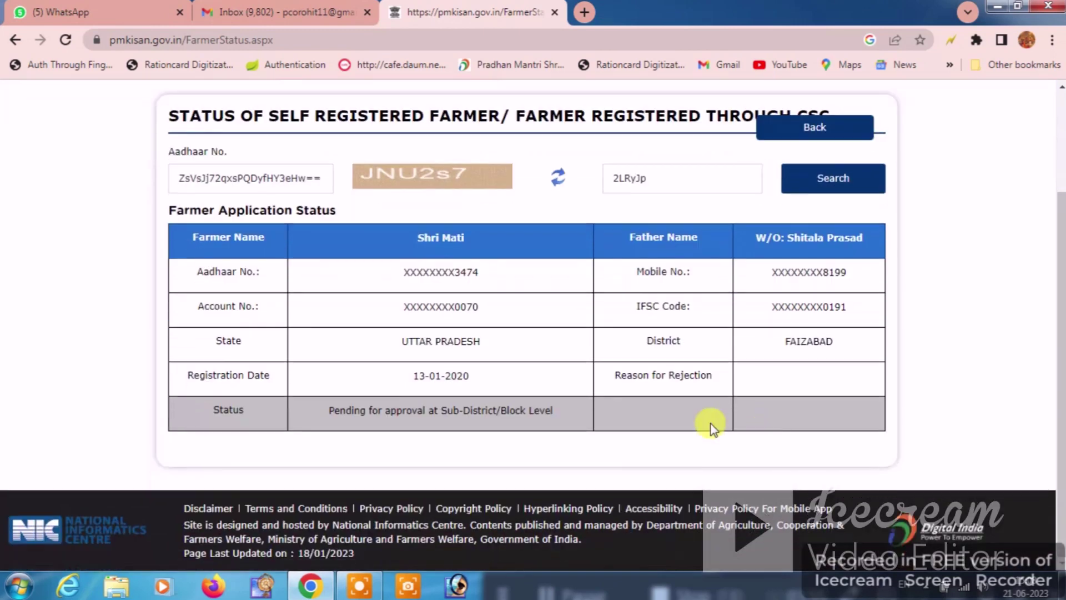
# Step: Confirm the Reason for Rejection is empty and status reads Pending for approval at Sub-District/Block Level
pyautogui.scroll(-2, 657, 472)
pyautogui.moveTo(608, 376); pyautogui.dragTo(715, 396)
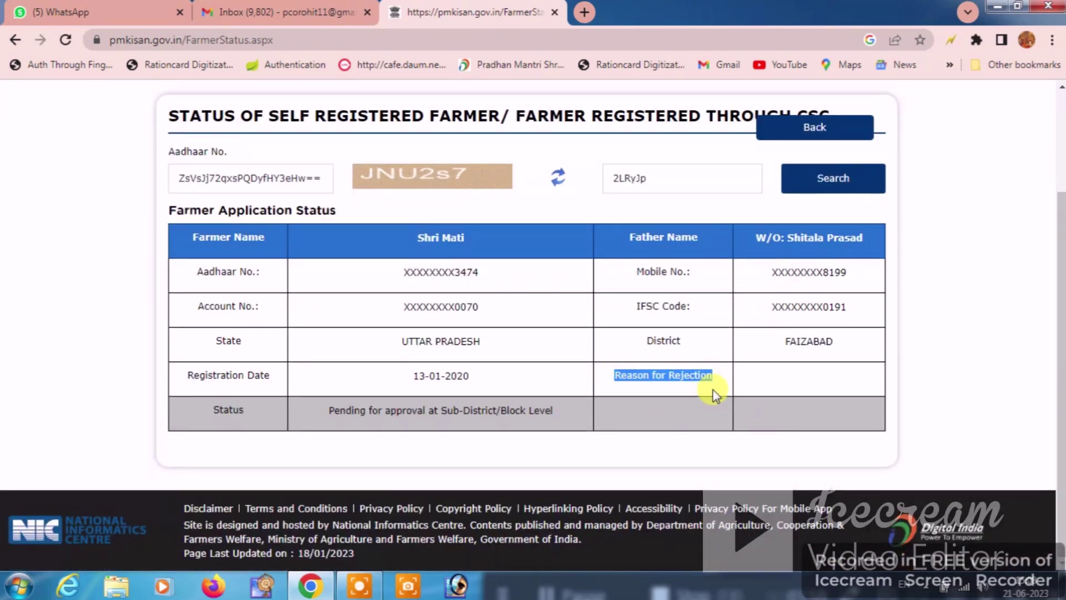
pyautogui.click(744, 372)
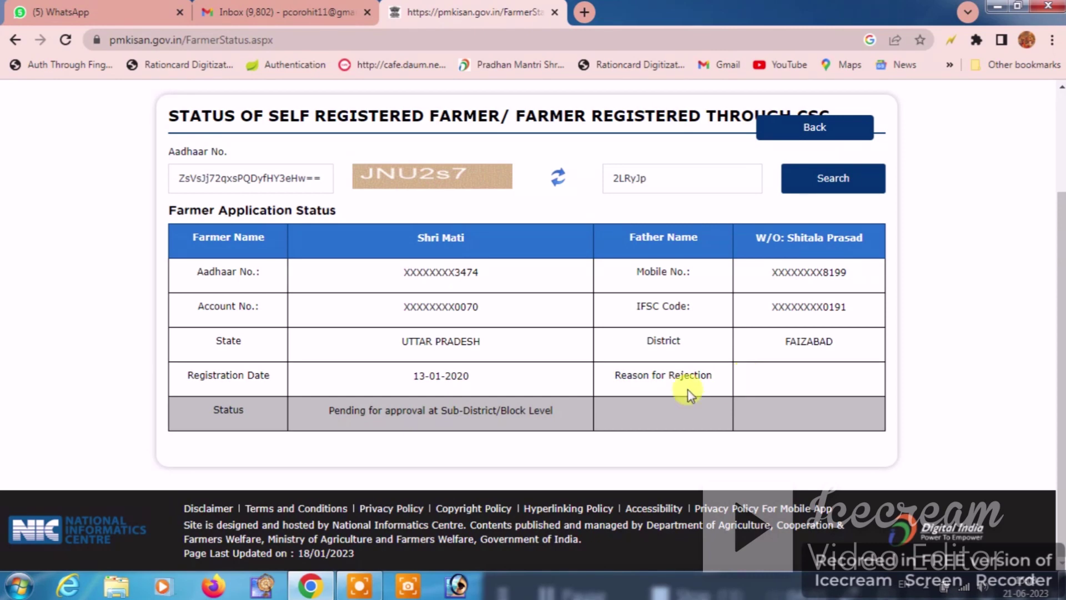
pyautogui.moveTo(602, 371); pyautogui.dragTo(740, 389)
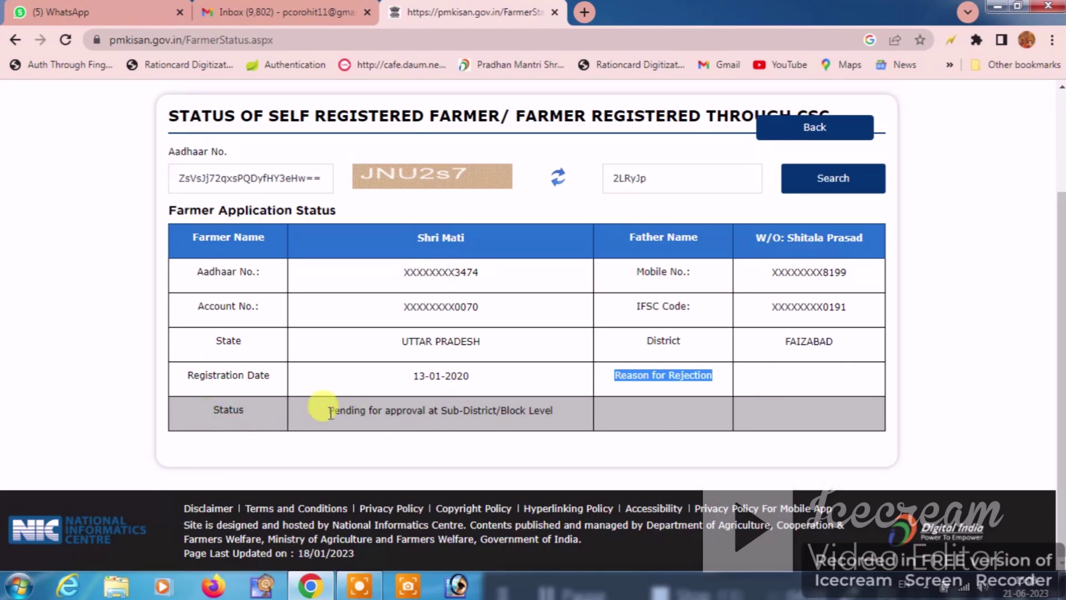
pyautogui.moveTo(322, 411); pyautogui.dragTo(544, 424)
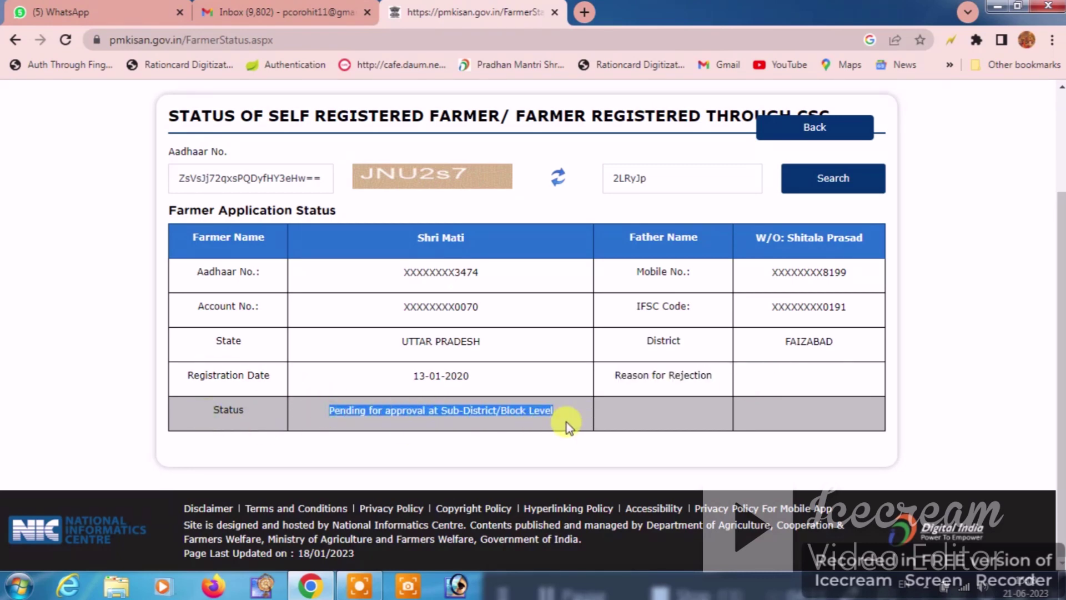